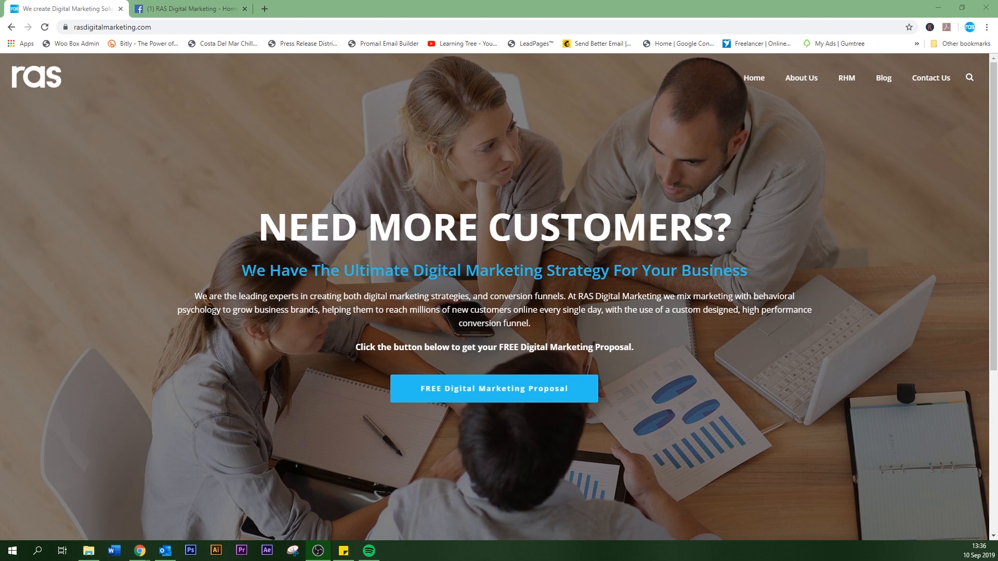
View the RAS Digital Marketing Facebook page's cover and open canva.com in a new browser tab.
{"action": "left_click", "coordinate": [199, 10]}
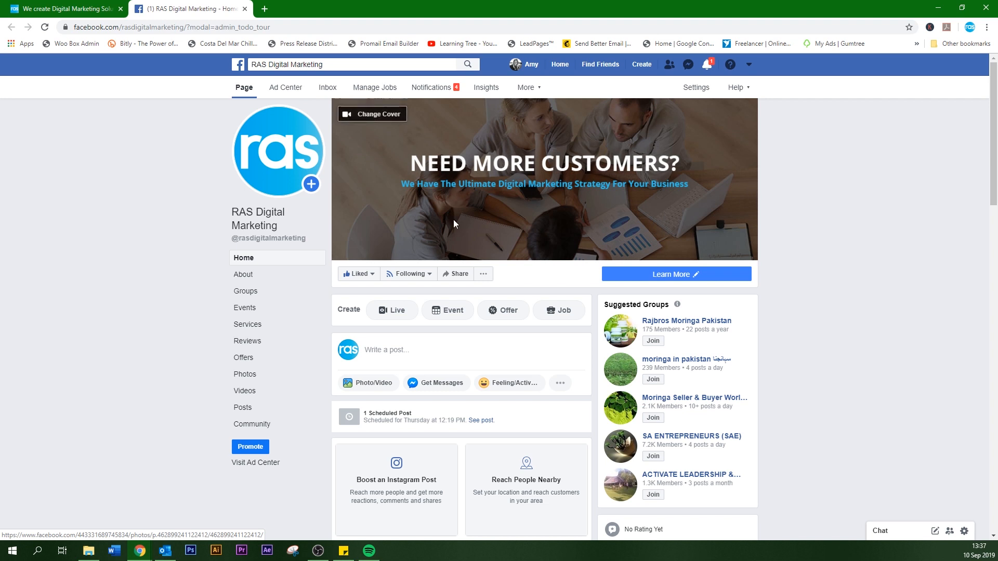
{"action": "left_click", "coordinate": [264, 9]}
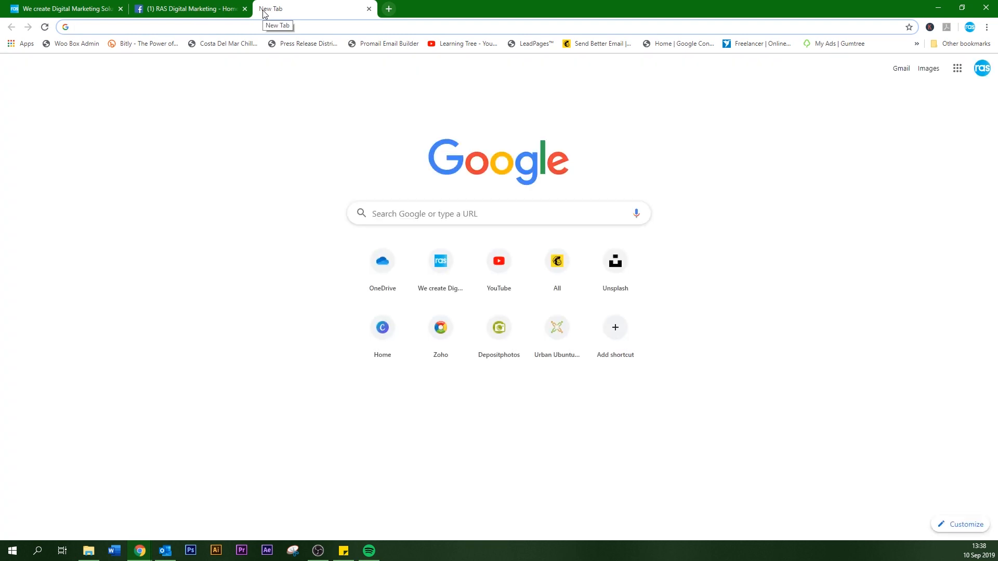
{"action": "type", "text": "canv"}
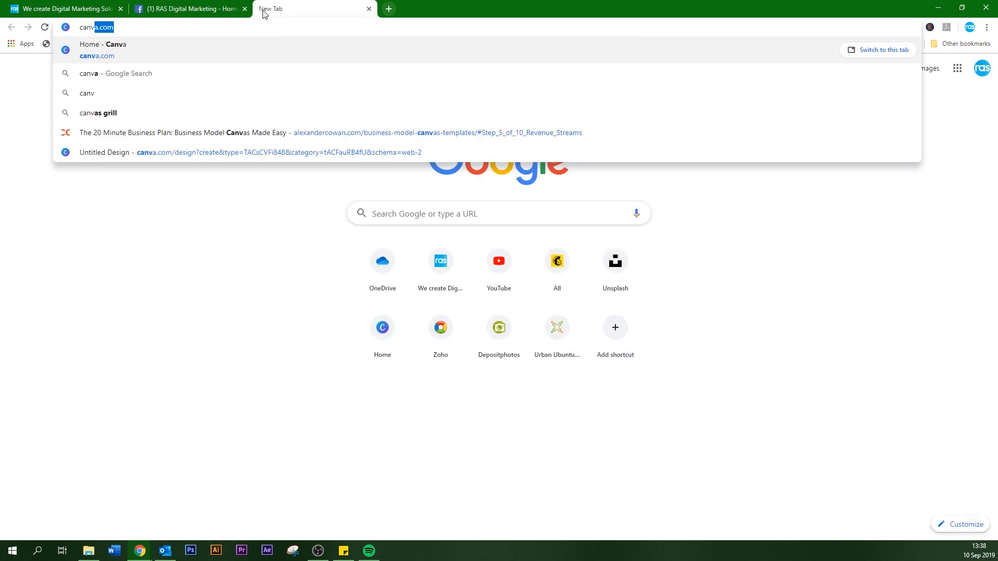
{"action": "left_click", "coordinate": [127, 28]}
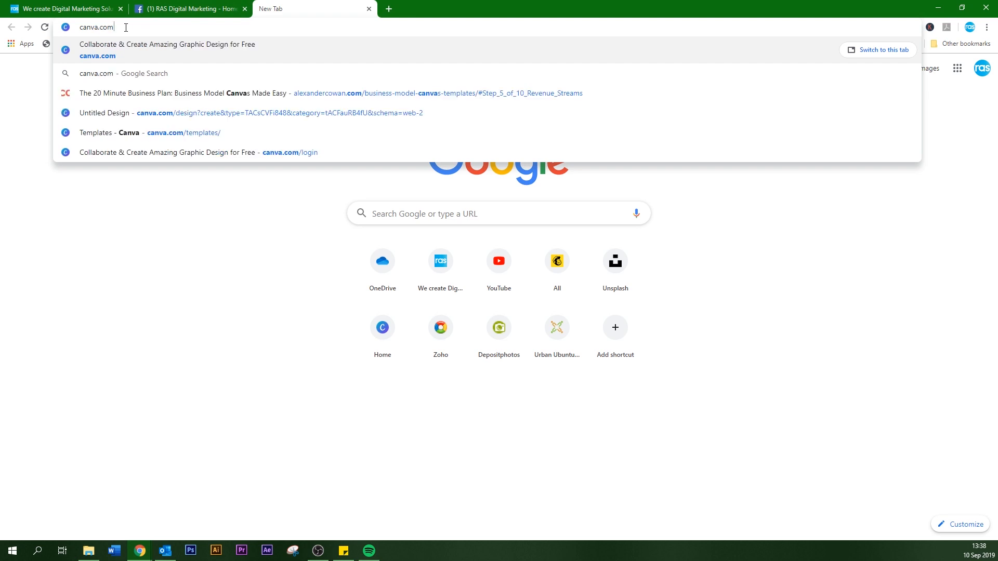
{"action": "key", "text": "Return"}
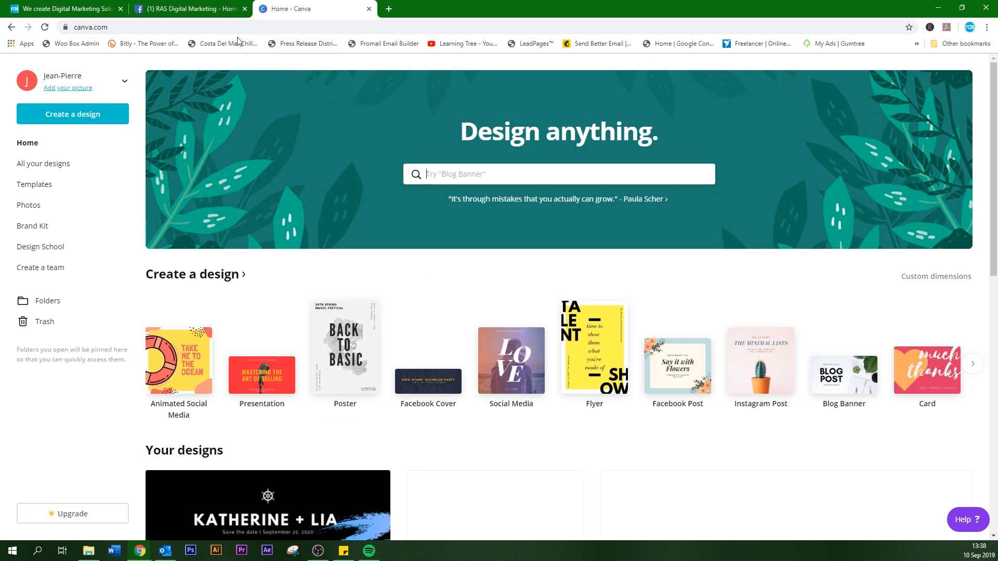
Open unsplash.com in another new browser tab.
{"action": "left_click", "coordinate": [388, 10]}
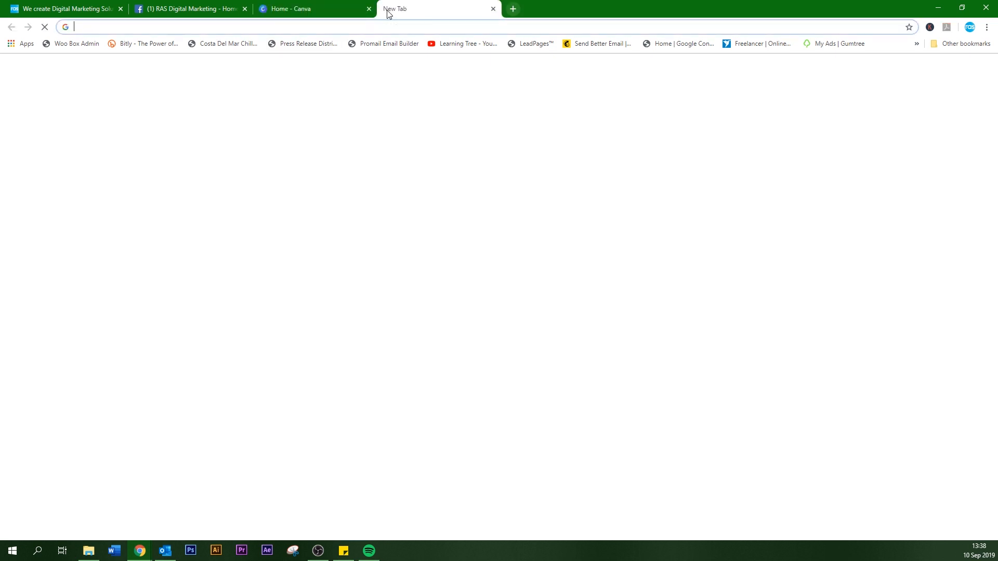
{"action": "type", "text": "unsplash.com"}
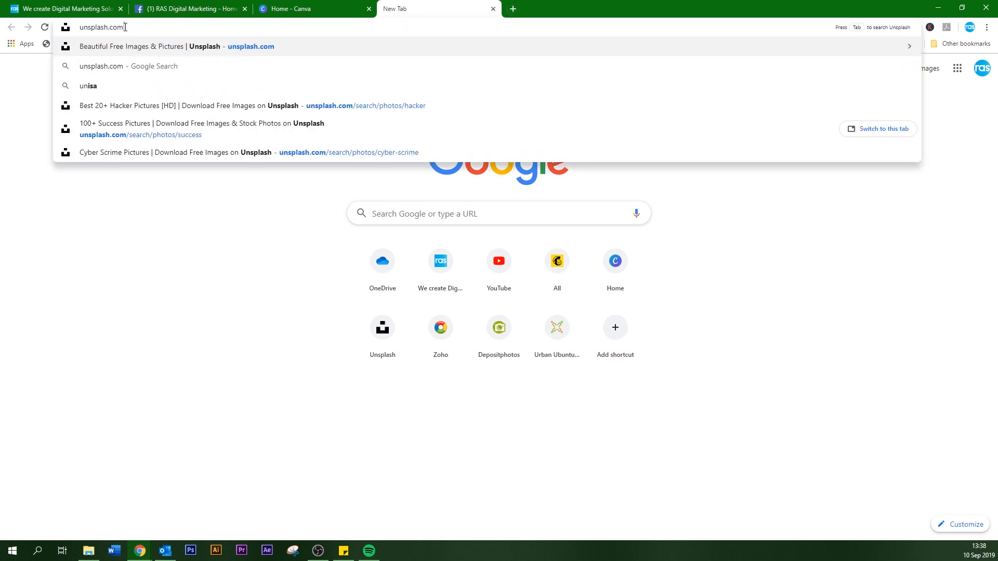
{"action": "key", "text": "Return"}
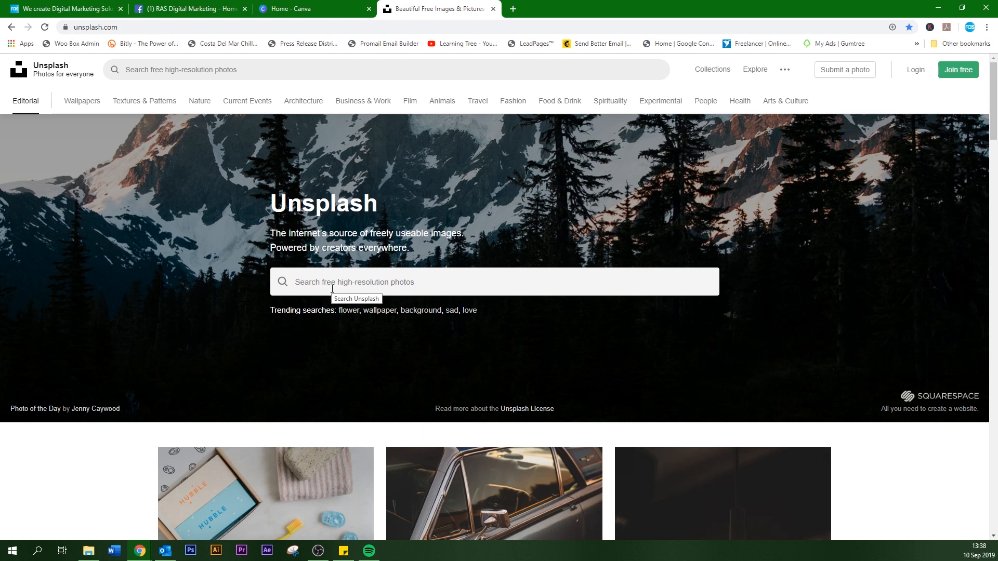
Search Unsplash for "business" photos.
{"action": "scroll", "coordinate": [332, 289], "scroll_direction": "down", "scroll_amount": 4}
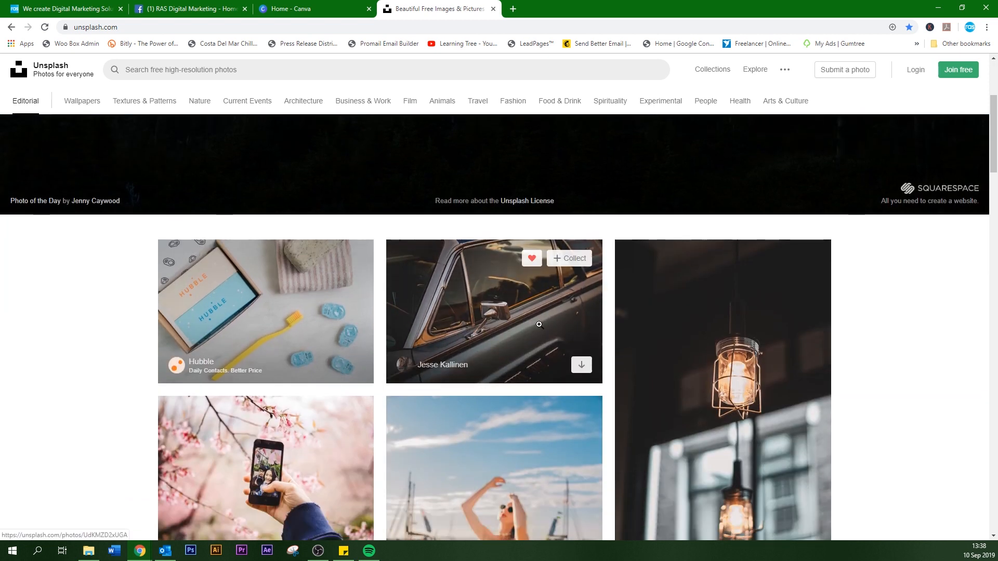
{"action": "scroll", "coordinate": [289, 320], "scroll_direction": "down", "scroll_amount": 2}
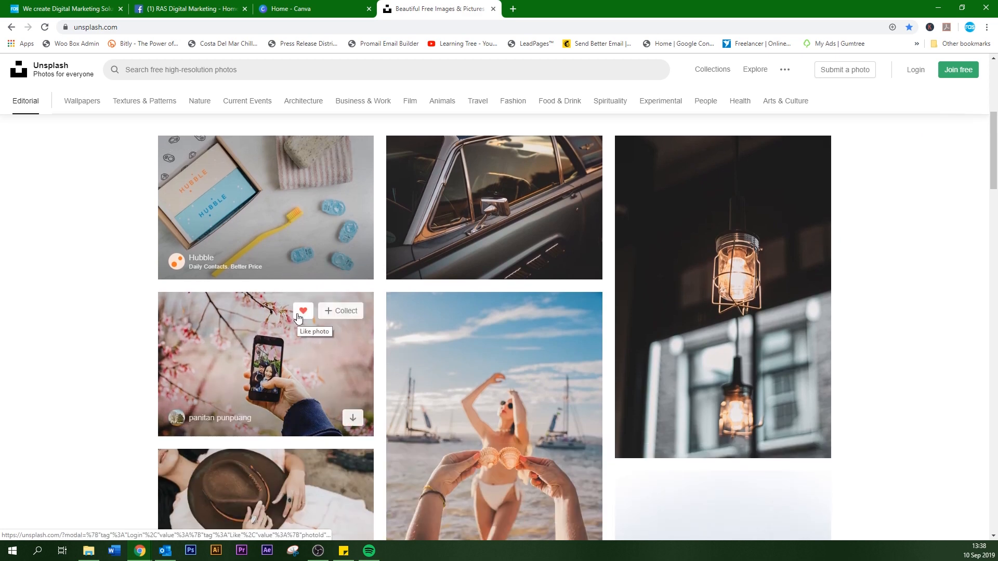
{"action": "scroll", "coordinate": [405, 285], "scroll_direction": "down", "scroll_amount": 2}
{"action": "scroll", "coordinate": [404, 285], "scroll_direction": "down", "scroll_amount": 7}
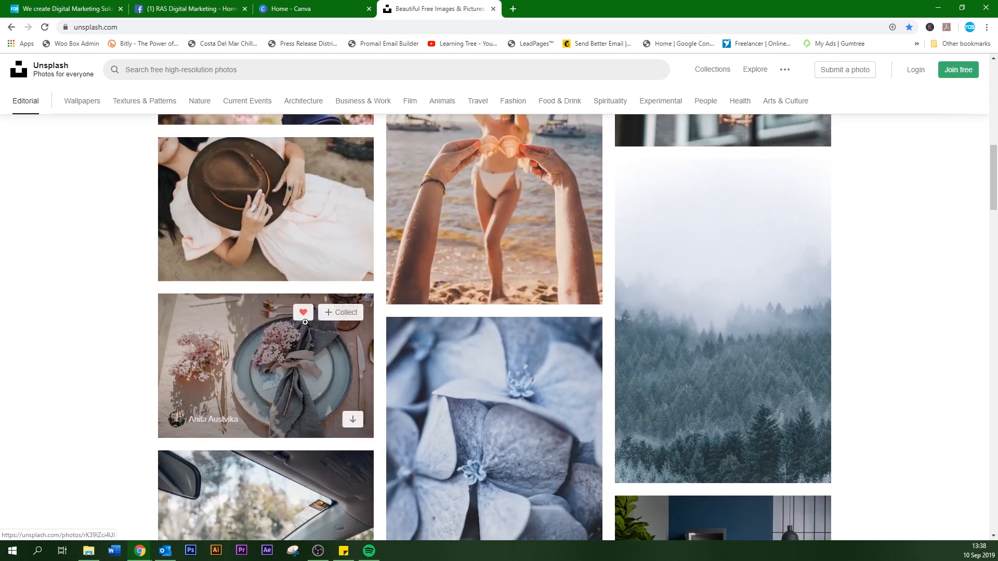
{"action": "scroll", "coordinate": [492, 310], "scroll_direction": "up", "scroll_amount": 15}
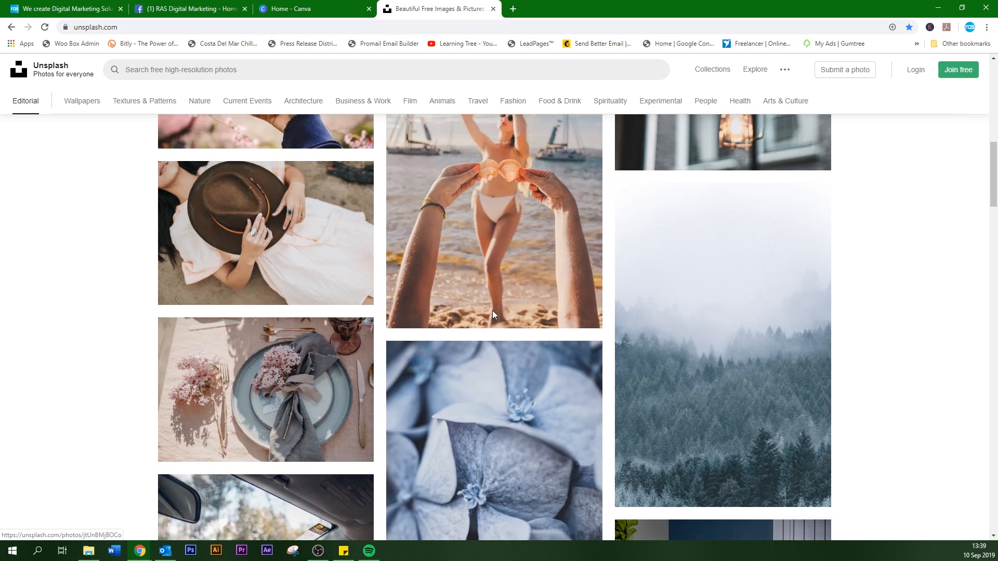
{"action": "scroll", "coordinate": [492, 311], "scroll_direction": "up", "scroll_amount": 2}
{"action": "left_click", "coordinate": [351, 285]}
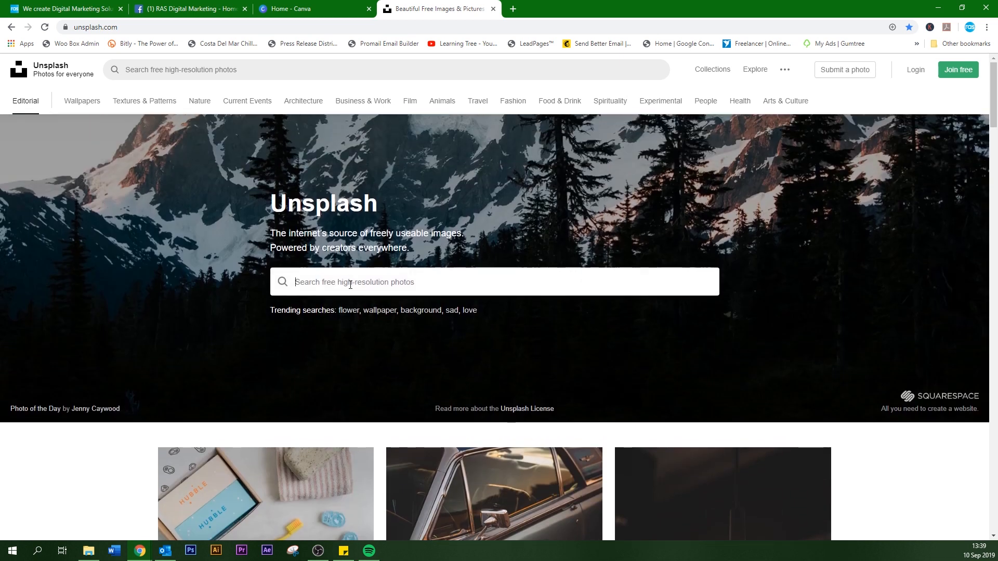
{"action": "type", "text": "business"}
{"action": "key", "text": "Return"}
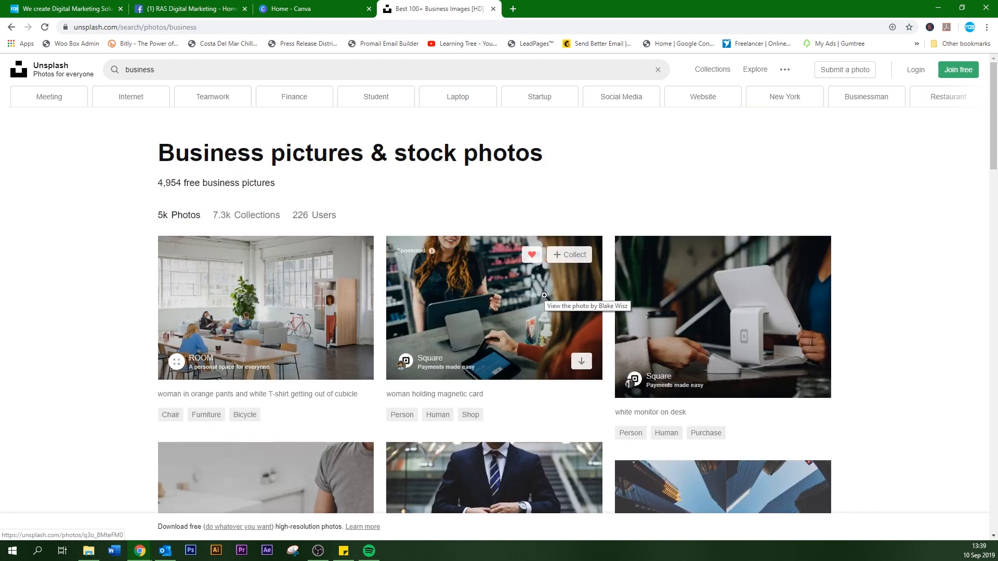
Compare the business photos with the Facebook cover and open the photo captioned "person holding pencil near laptop computer".
{"action": "scroll", "coordinate": [520, 296], "scroll_direction": "down", "scroll_amount": 2}
{"action": "scroll", "coordinate": [504, 309], "scroll_direction": "down", "scroll_amount": 2}
{"action": "scroll", "coordinate": [503, 308], "scroll_direction": "down", "scroll_amount": 2}
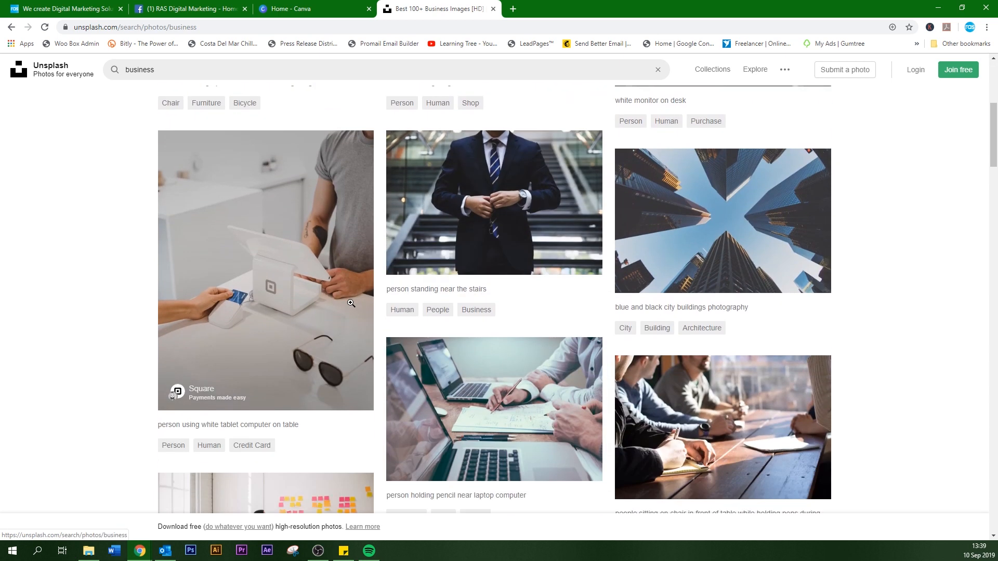
{"action": "scroll", "coordinate": [520, 291], "scroll_direction": "down", "scroll_amount": 3}
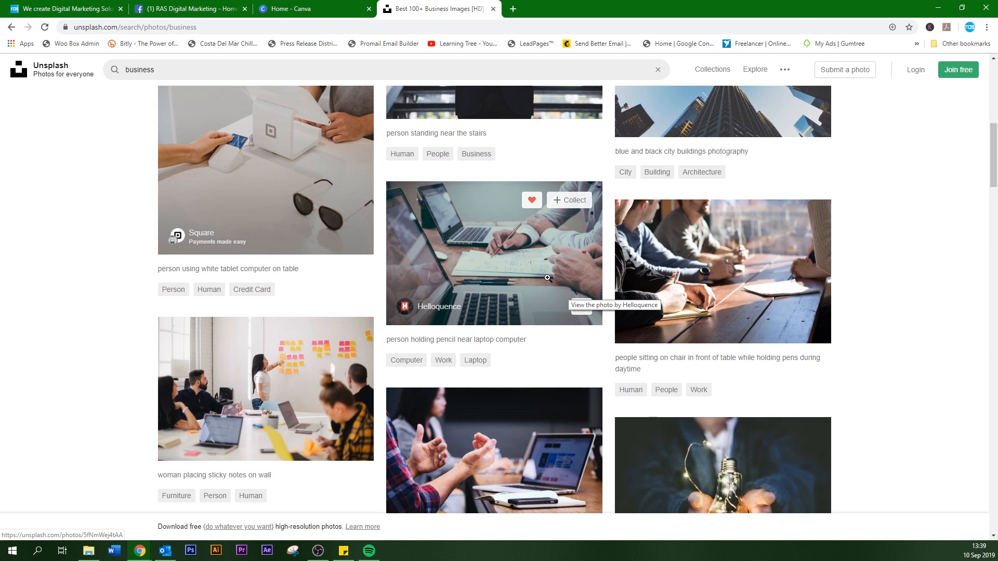
{"action": "left_click", "coordinate": [189, 9]}
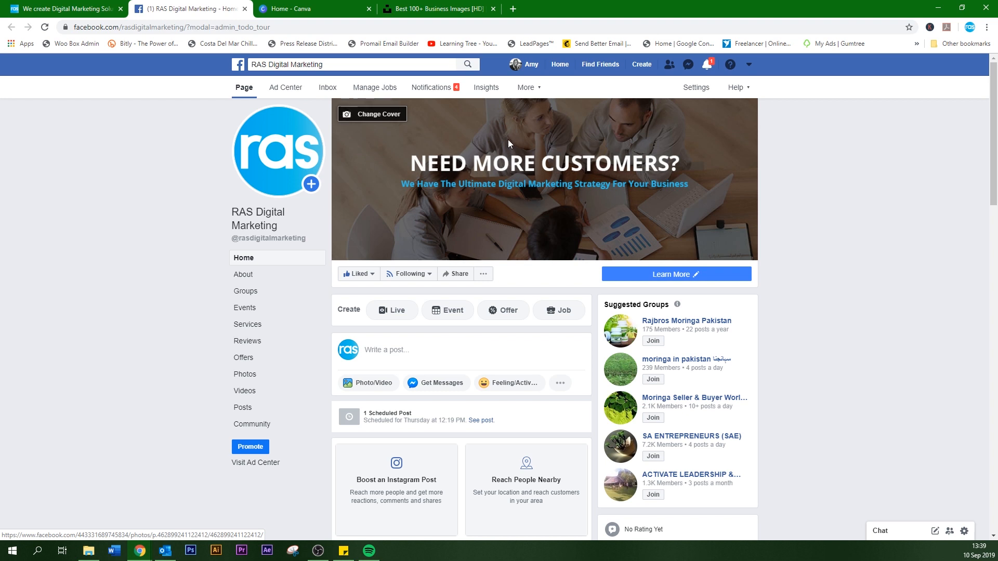
{"action": "left_click", "coordinate": [468, 9]}
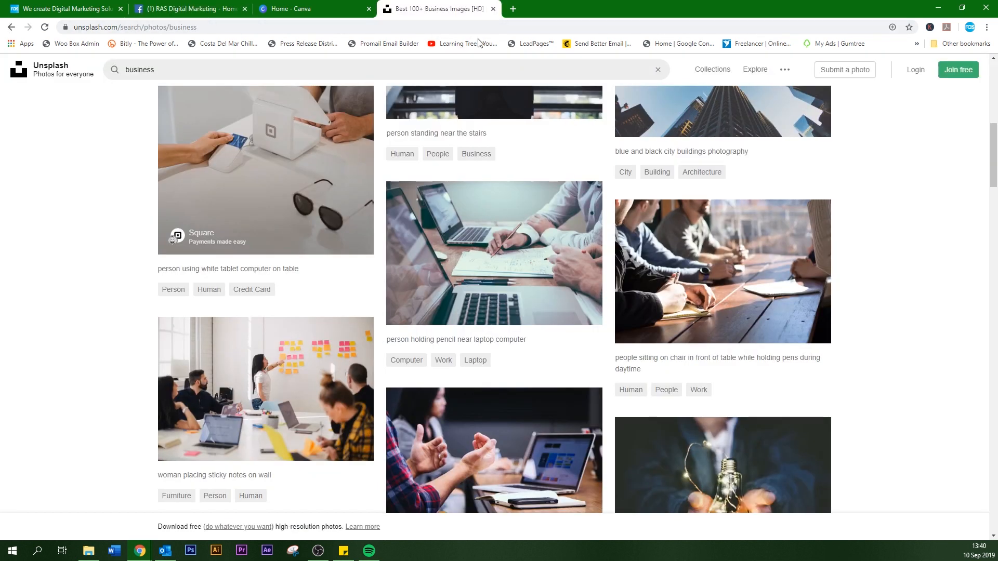
{"action": "left_click", "coordinate": [529, 255]}
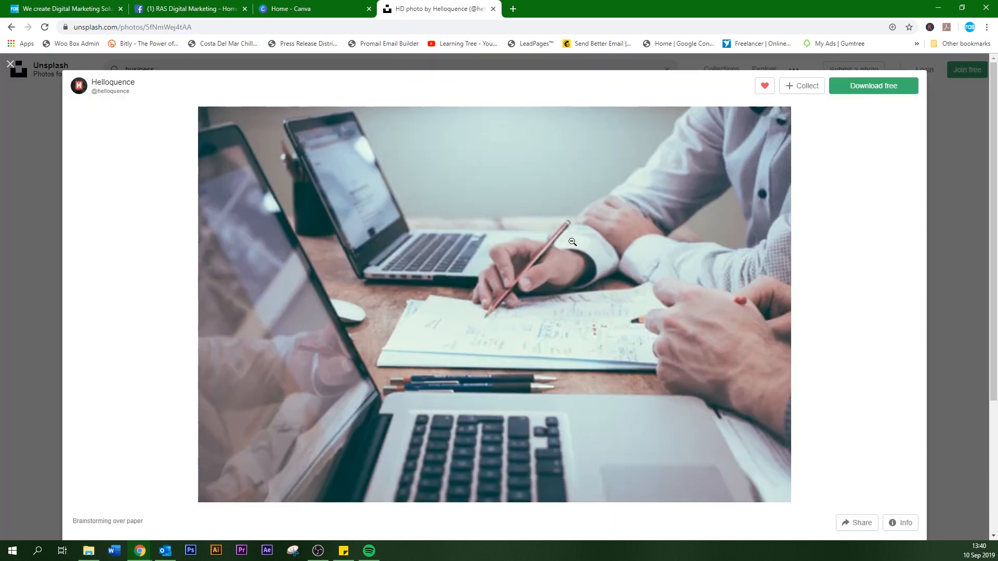
Examine the opened photo's page, including its related photos, featured collections and related tags.
{"action": "scroll", "coordinate": [332, 329], "scroll_direction": "down", "scroll_amount": 10}
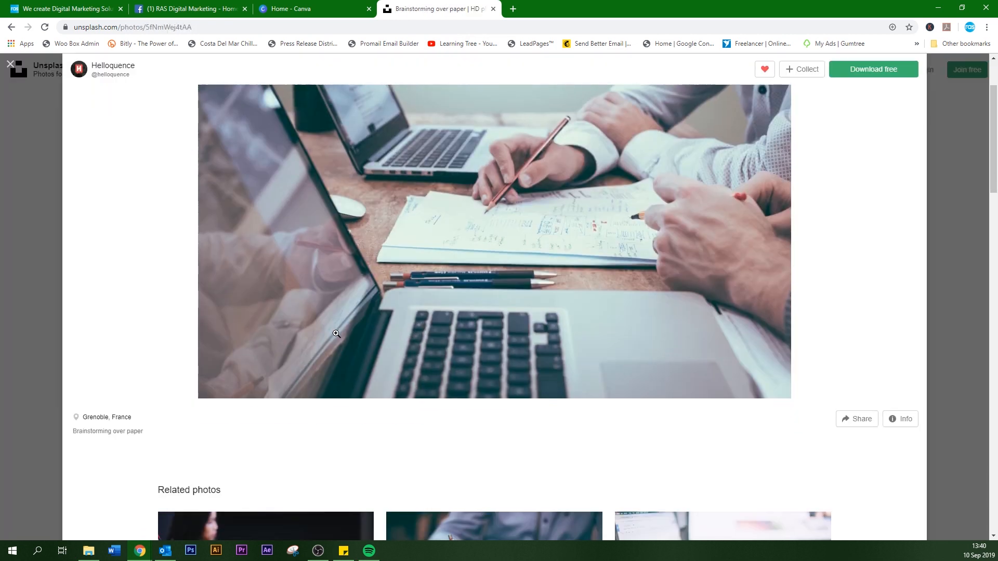
{"action": "scroll", "coordinate": [337, 334], "scroll_direction": "down", "scroll_amount": 12}
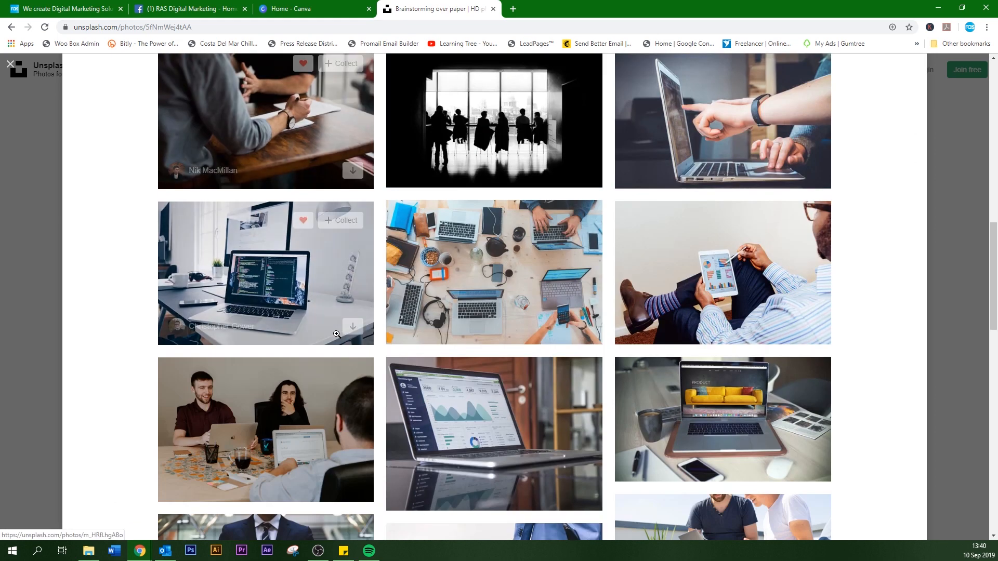
{"action": "scroll", "coordinate": [295, 305], "scroll_direction": "down", "scroll_amount": 8}
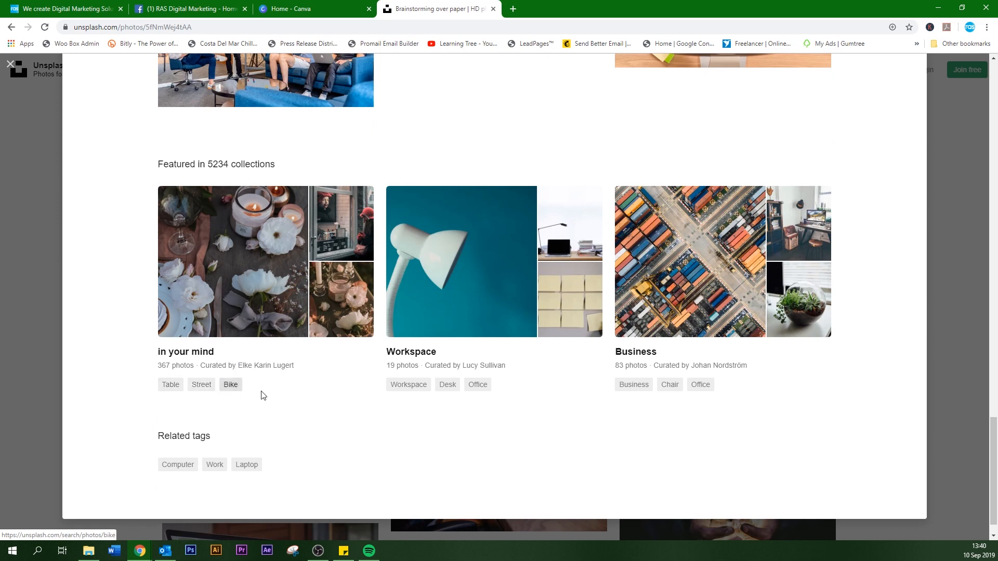
{"action": "scroll", "coordinate": [276, 393], "scroll_direction": "down", "scroll_amount": 1}
{"action": "scroll", "coordinate": [463, 329], "scroll_direction": "up", "scroll_amount": 20}
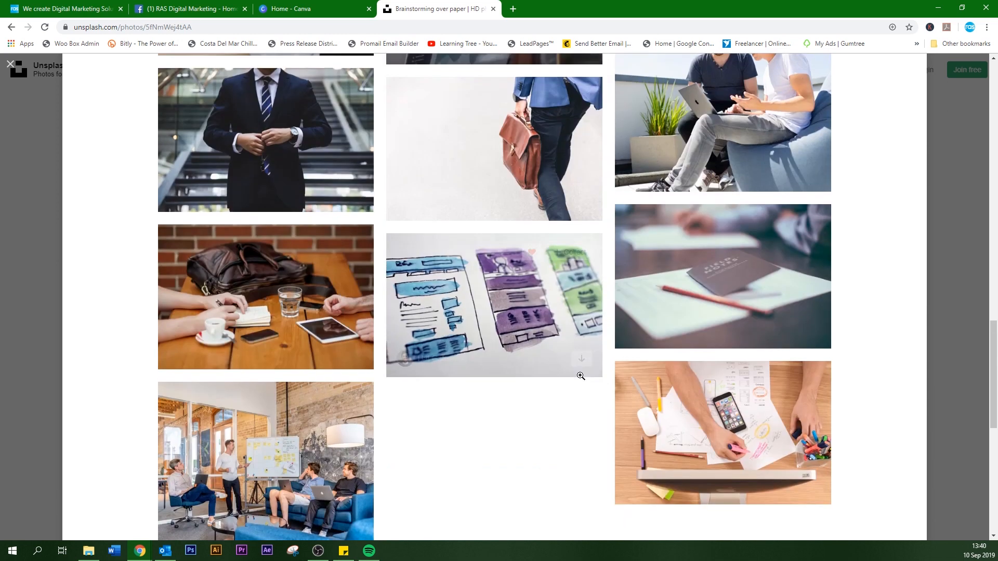
{"action": "scroll", "coordinate": [584, 381], "scroll_direction": "up", "scroll_amount": 5}
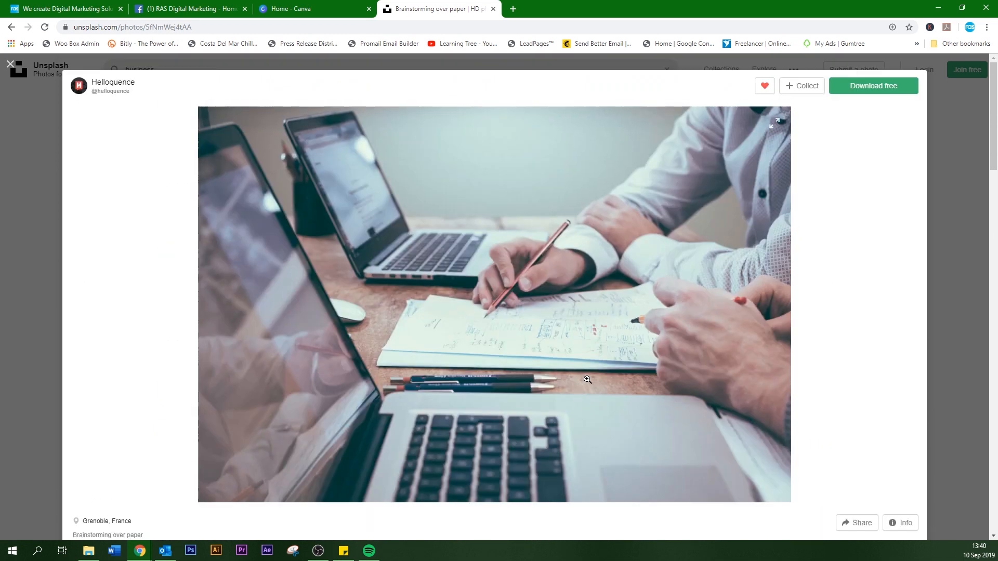
{"action": "scroll", "coordinate": [492, 274], "scroll_direction": "down", "scroll_amount": 3}
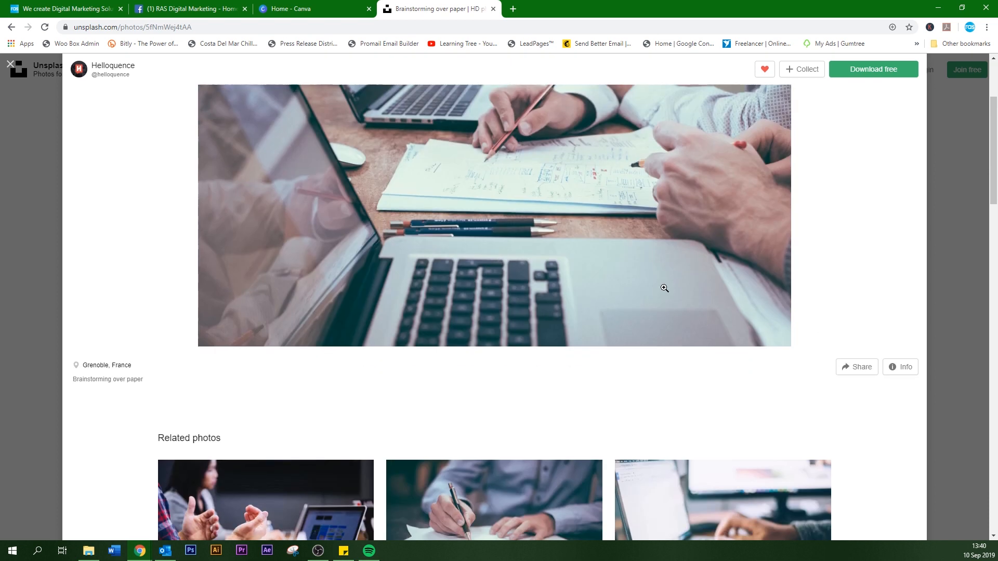
{"action": "scroll", "coordinate": [664, 288], "scroll_direction": "up", "scroll_amount": 3}
Download the opened photo for free and check its file in the Downloads folder.
{"action": "left_click", "coordinate": [872, 88]}
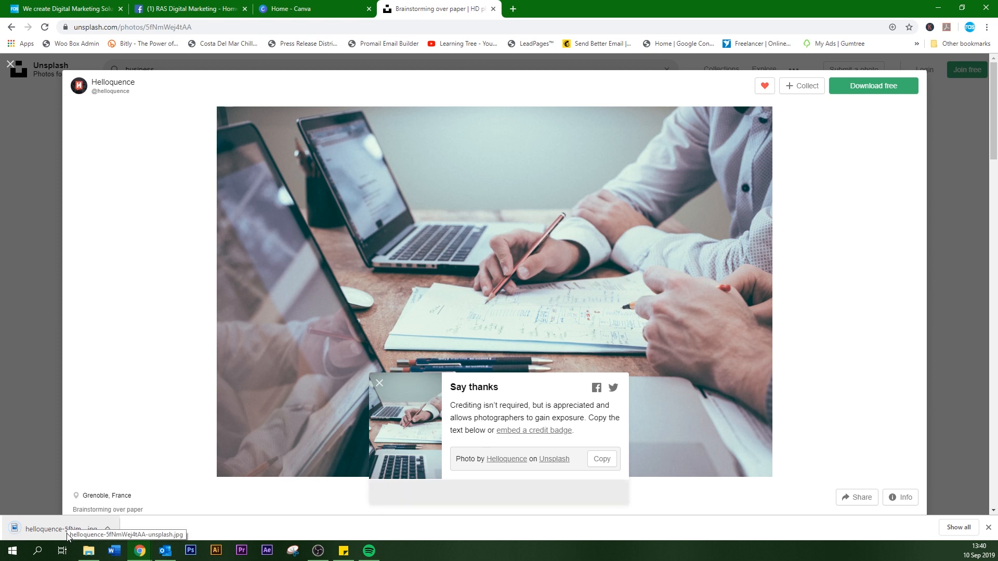
{"action": "left_click_drag", "start_coordinate": [61, 72], "coordinate": [6, 71]}
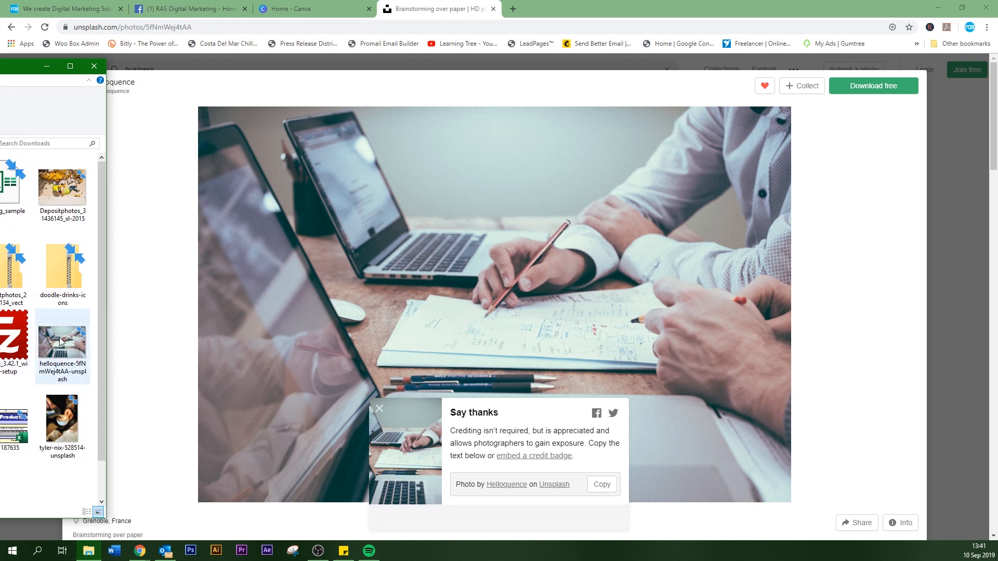
{"action": "left_click", "coordinate": [73, 354]}
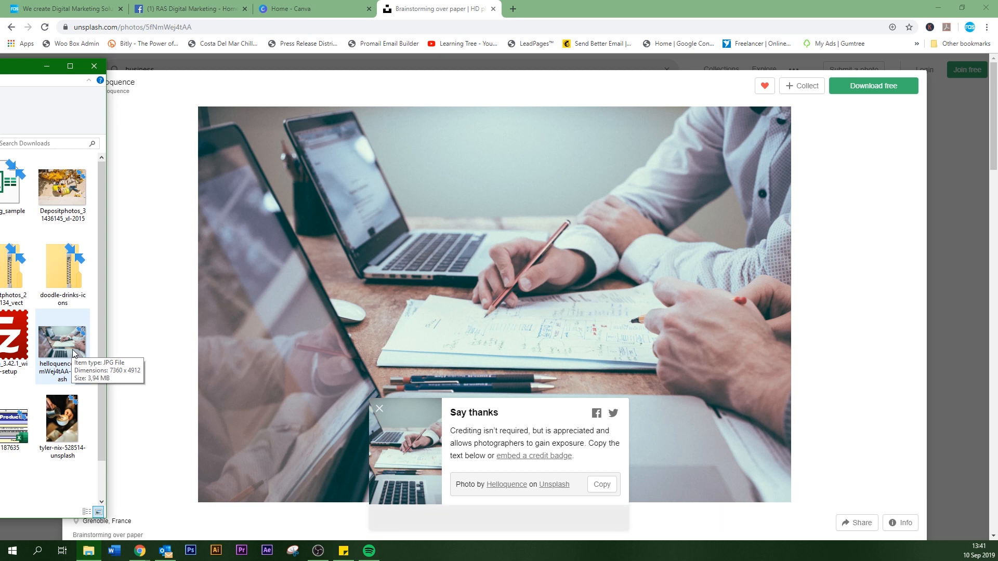
{"action": "left_click", "coordinate": [46, 66]}
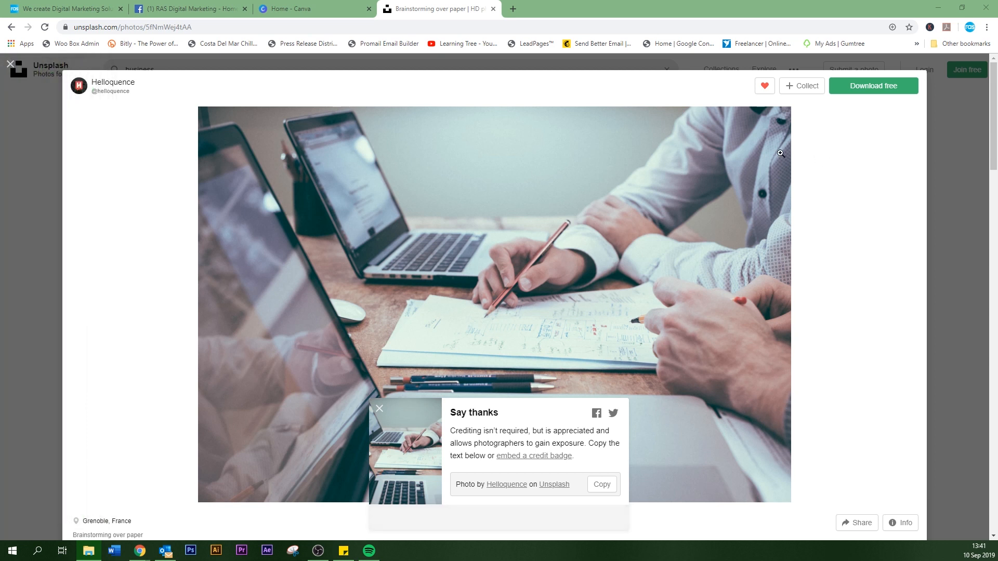
Switch to Canva and start a new design from the suggested Facebook Cover format.
{"action": "left_click", "coordinate": [322, 11]}
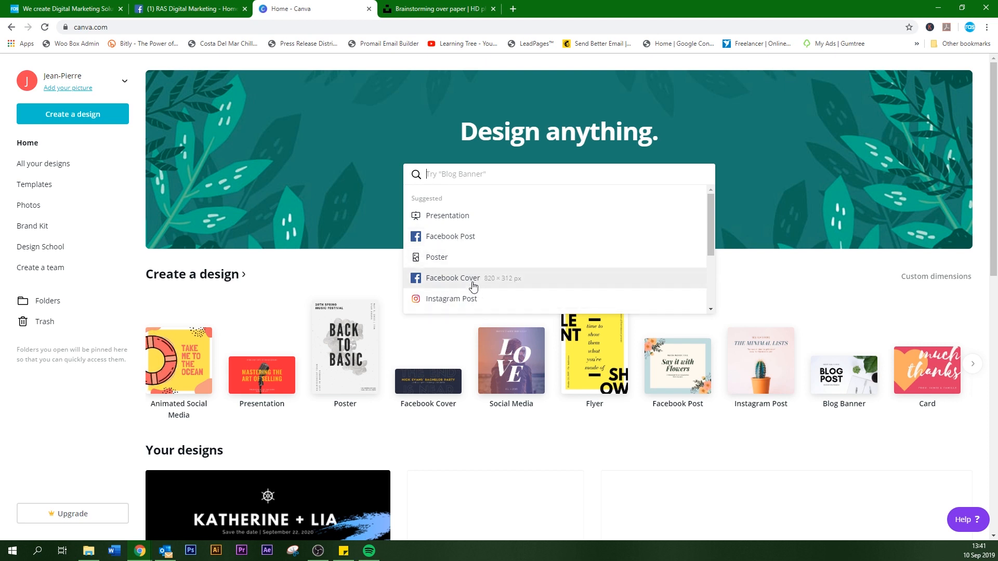
{"action": "scroll", "coordinate": [465, 268], "scroll_direction": "down", "scroll_amount": 2}
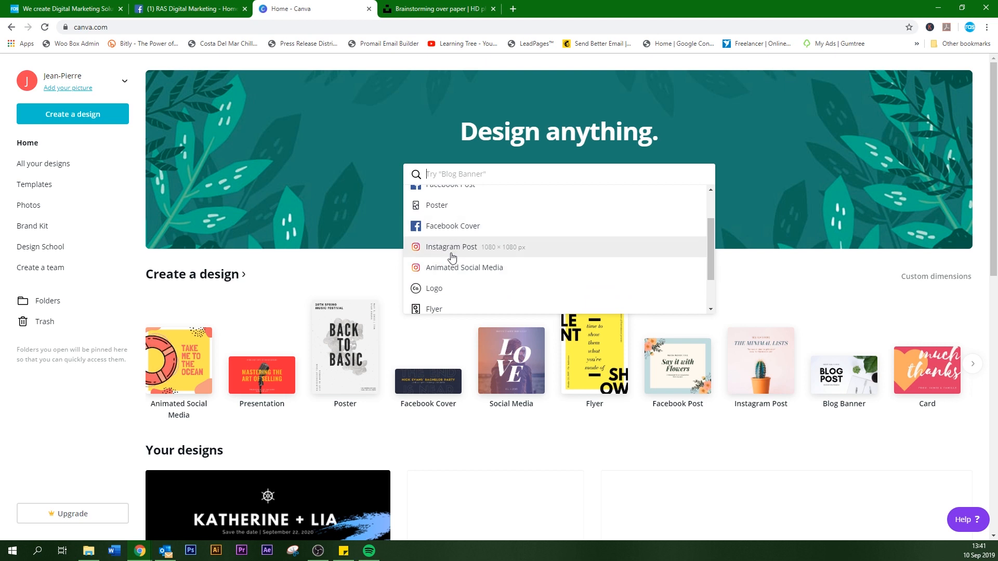
{"action": "scroll", "coordinate": [452, 257], "scroll_direction": "down", "scroll_amount": 1}
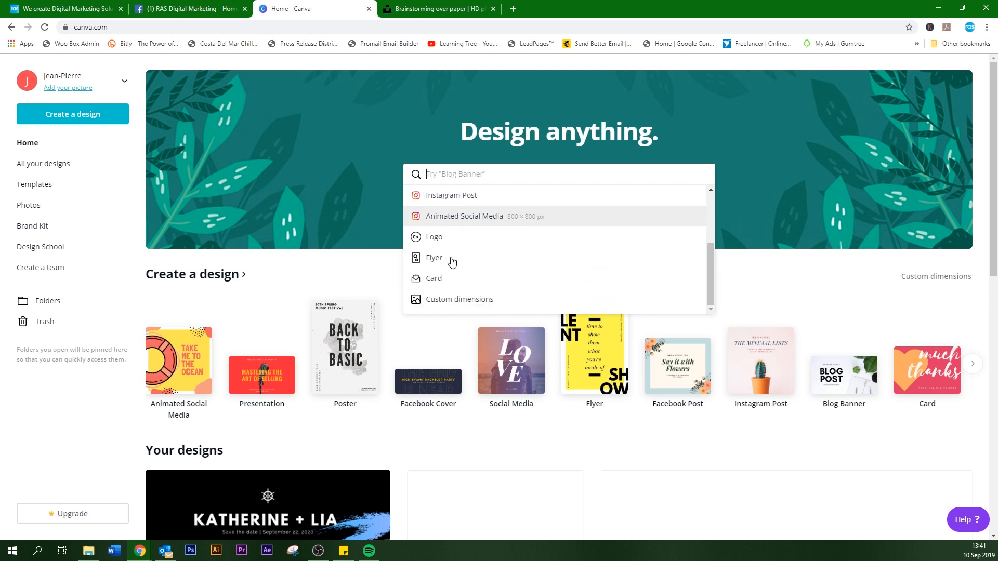
{"action": "scroll", "coordinate": [452, 260], "scroll_direction": "down", "scroll_amount": 1}
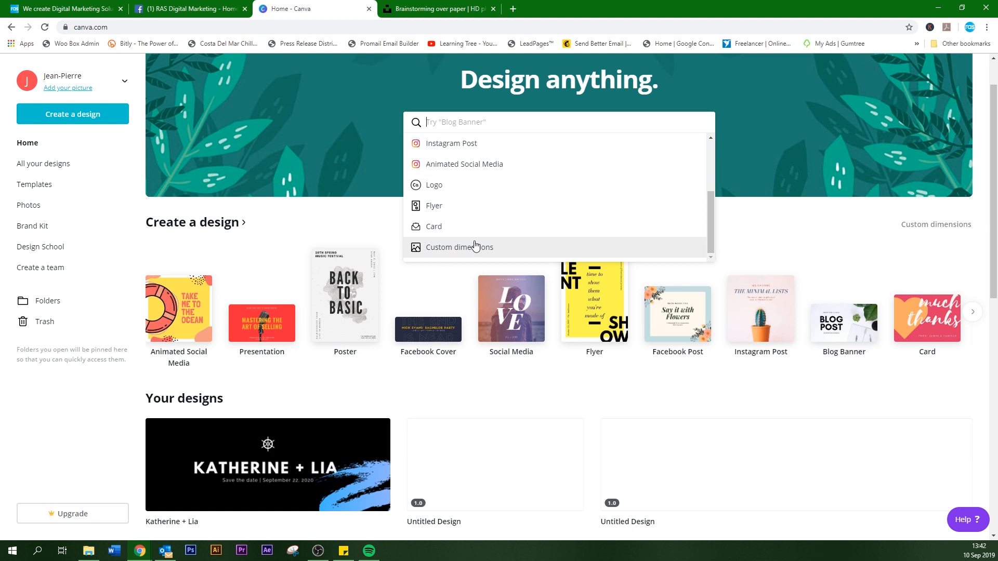
{"action": "scroll", "coordinate": [475, 243], "scroll_direction": "up", "scroll_amount": 1}
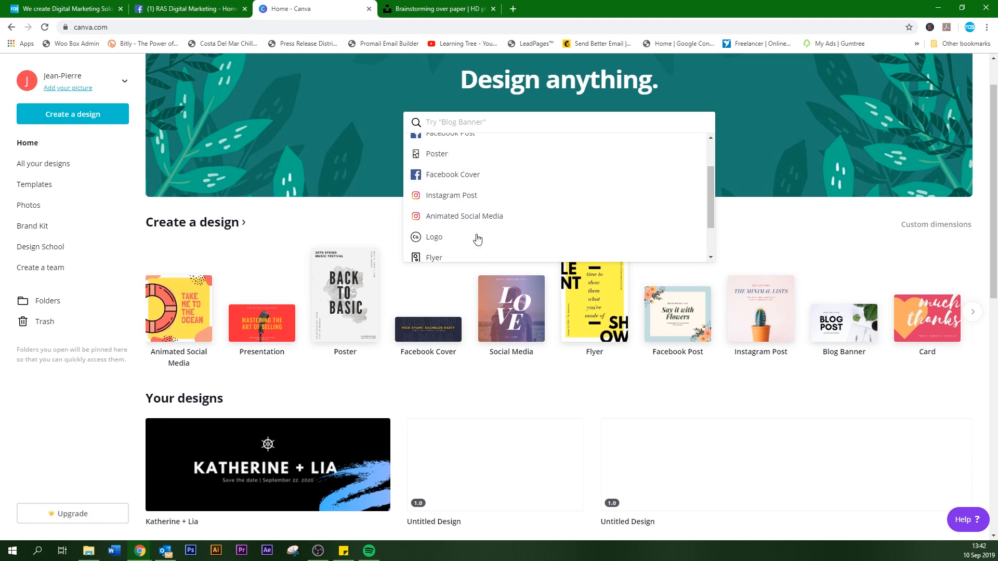
{"action": "scroll", "coordinate": [476, 240], "scroll_direction": "up", "scroll_amount": 1}
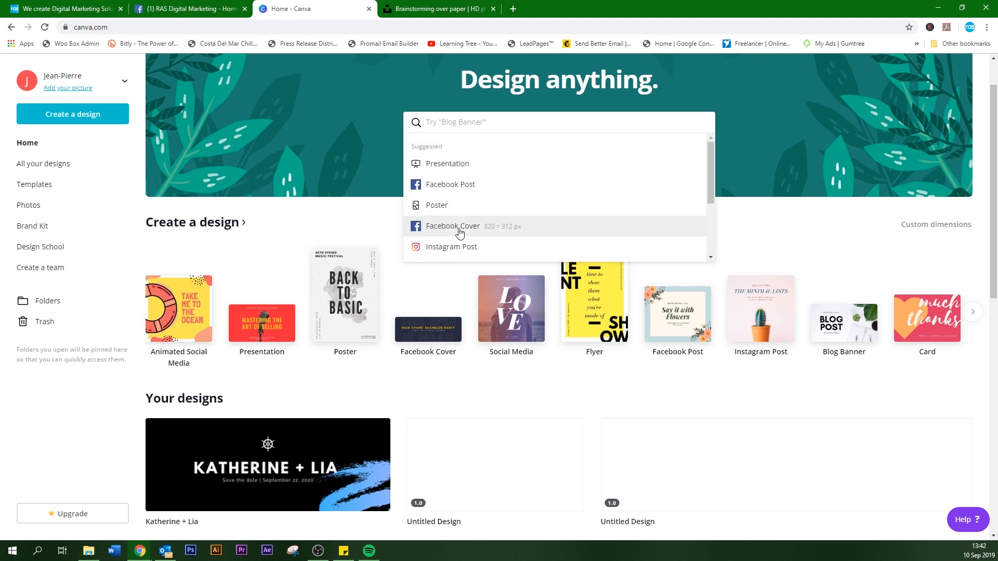
{"action": "left_click", "coordinate": [460, 232]}
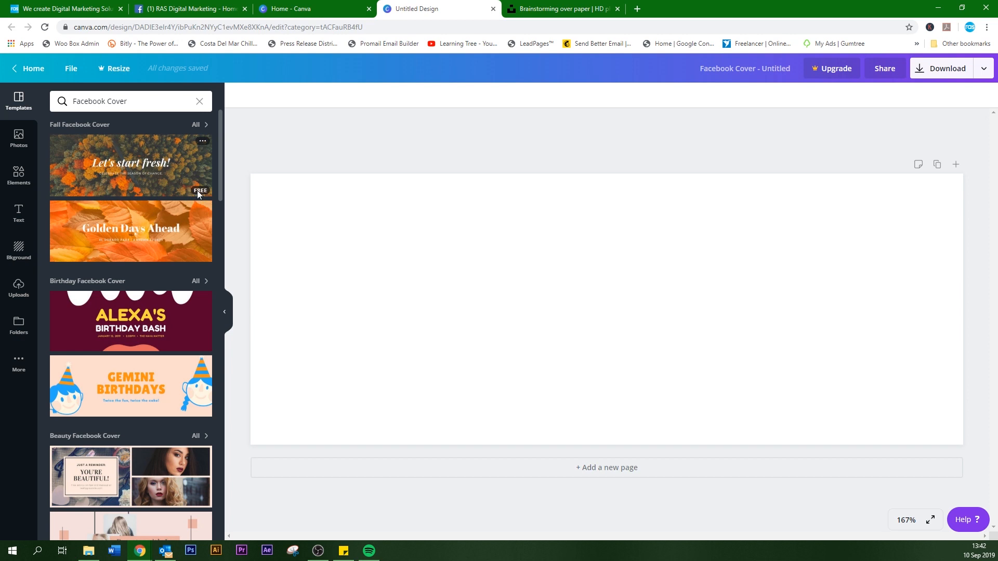
Apply the summer Facebook cover template "Withstand the tide." and compare it with the RAS Digital Marketing page's existing cover.
{"action": "scroll", "coordinate": [199, 265], "scroll_direction": "down", "scroll_amount": 3}
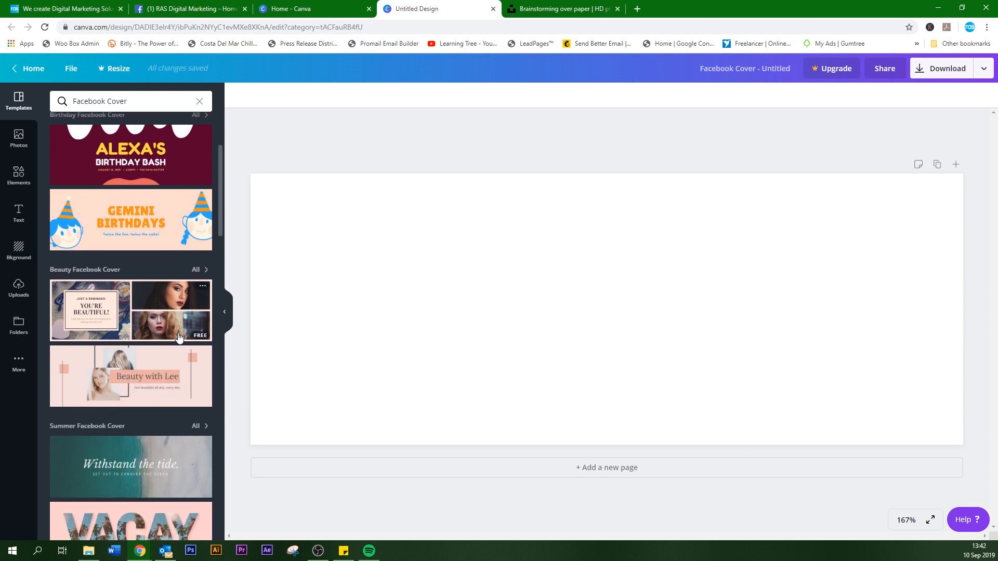
{"action": "scroll", "coordinate": [178, 337], "scroll_direction": "down", "scroll_amount": 8}
{"action": "scroll", "coordinate": [188, 367], "scroll_direction": "down", "scroll_amount": 6}
{"action": "scroll", "coordinate": [175, 316], "scroll_direction": "down", "scroll_amount": 8}
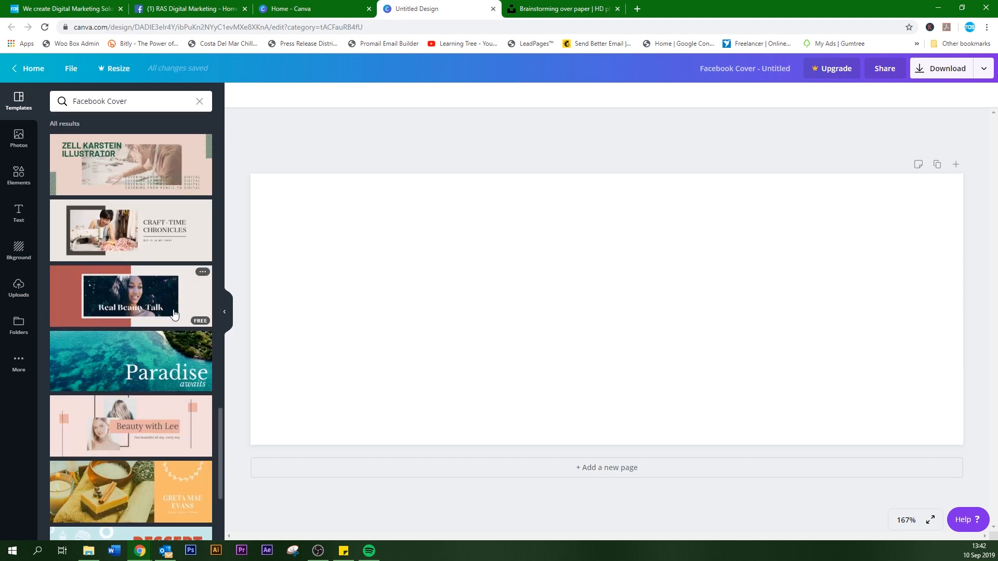
{"action": "scroll", "coordinate": [174, 313], "scroll_direction": "down", "scroll_amount": 2}
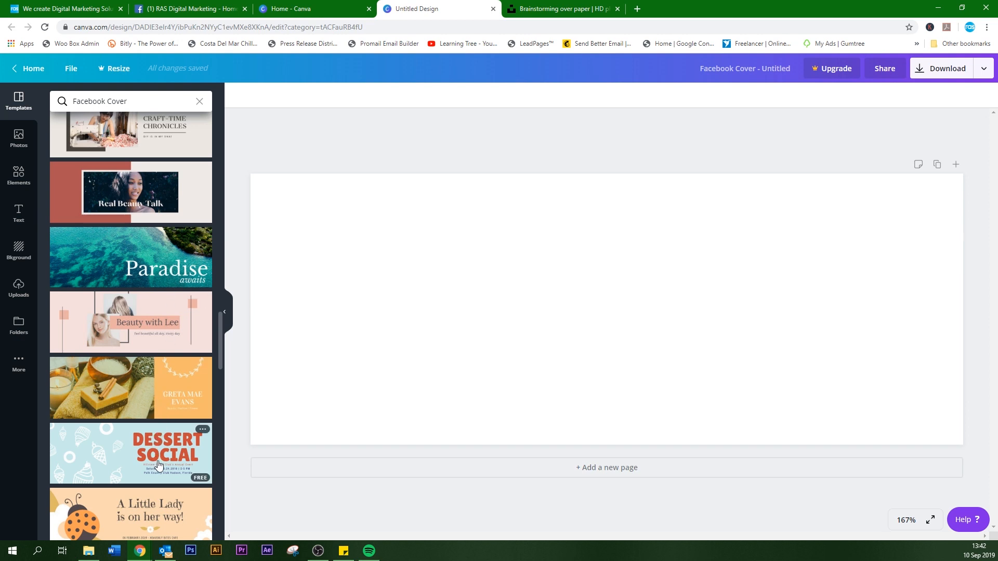
{"action": "scroll", "coordinate": [180, 444], "scroll_direction": "up", "scroll_amount": 7}
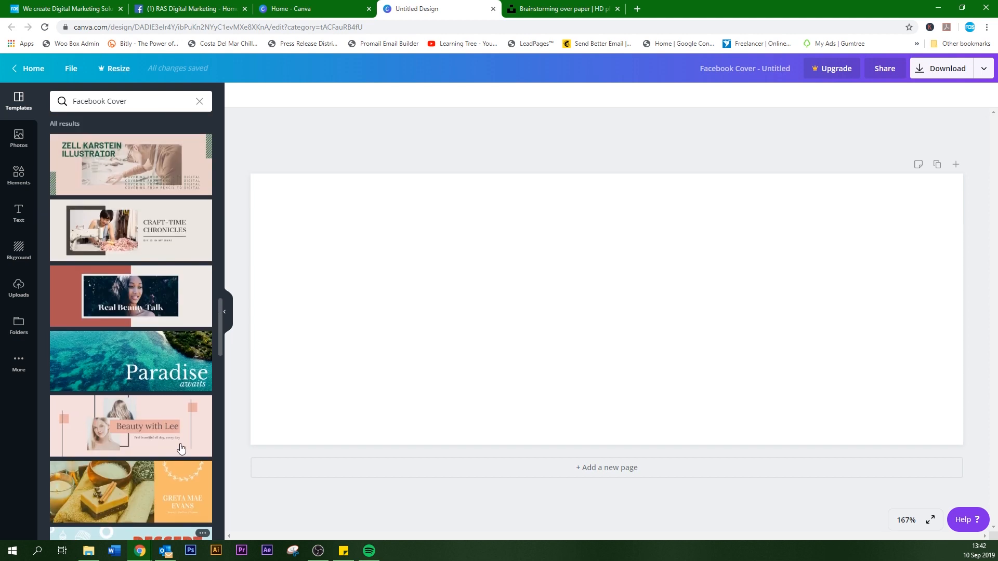
{"action": "scroll", "coordinate": [180, 444], "scroll_direction": "up", "scroll_amount": 7}
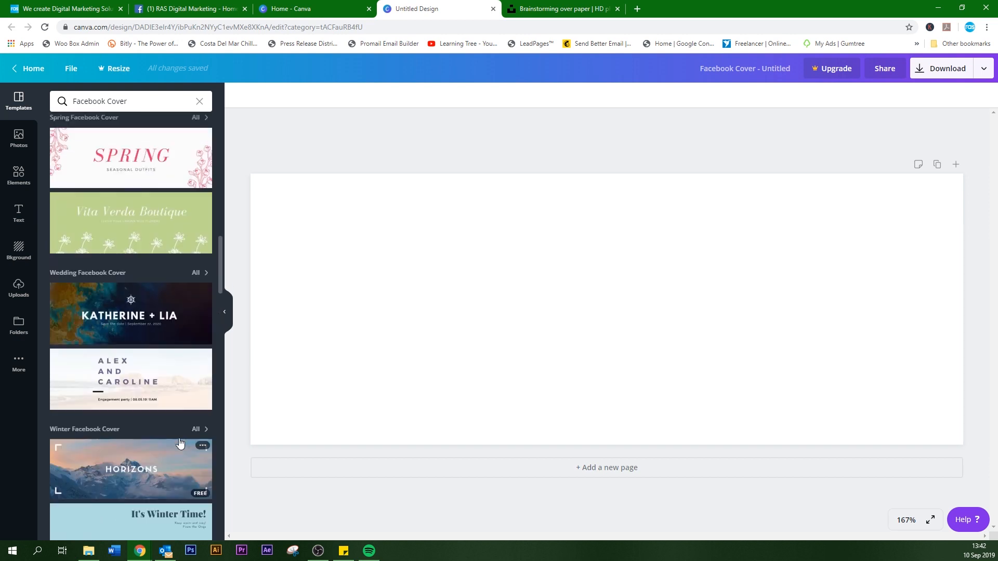
{"action": "scroll", "coordinate": [177, 425], "scroll_direction": "up", "scroll_amount": 1}
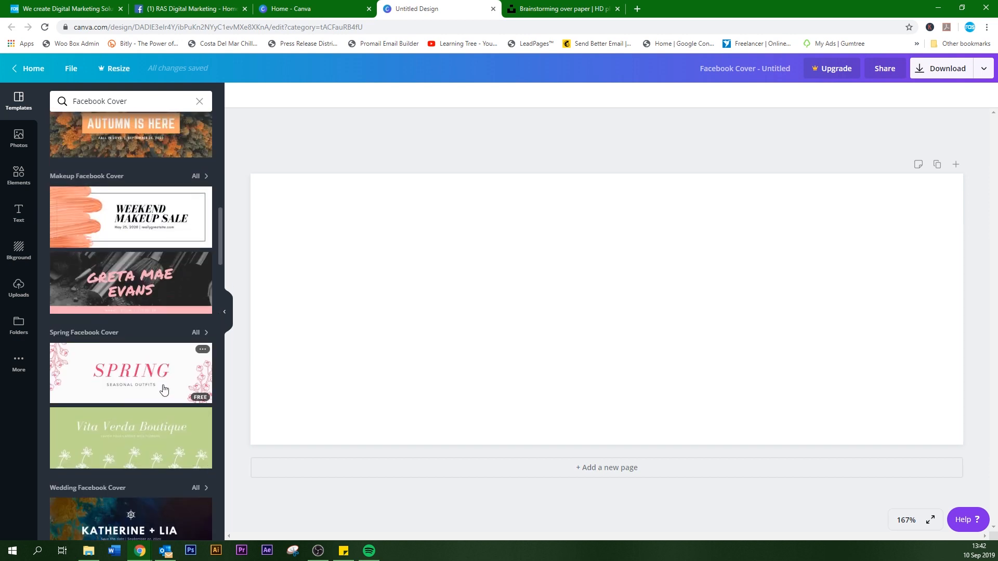
{"action": "scroll", "coordinate": [164, 386], "scroll_direction": "up", "scroll_amount": 2}
{"action": "scroll", "coordinate": [164, 388], "scroll_direction": "up", "scroll_amount": 2}
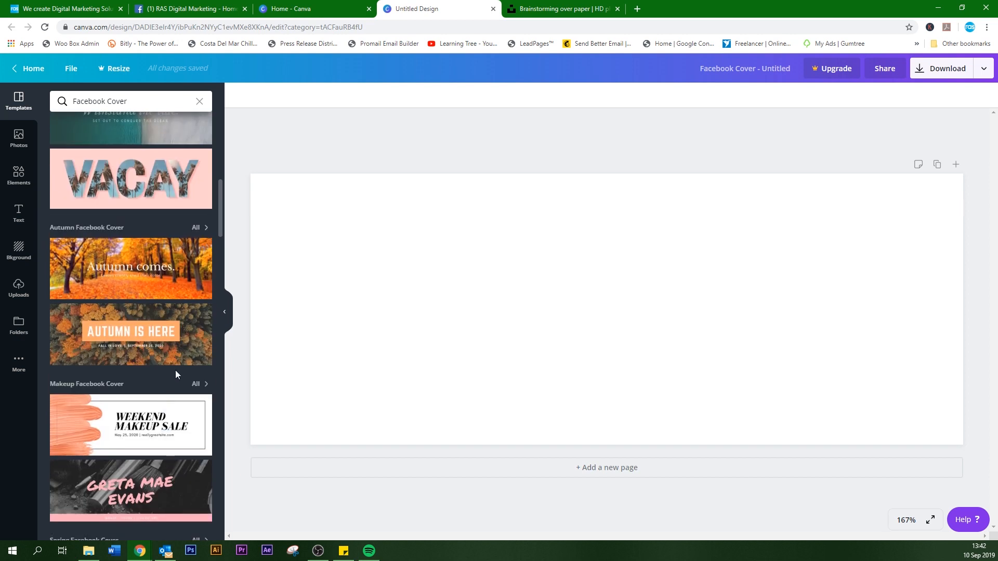
{"action": "scroll", "coordinate": [176, 373], "scroll_direction": "up", "scroll_amount": 3}
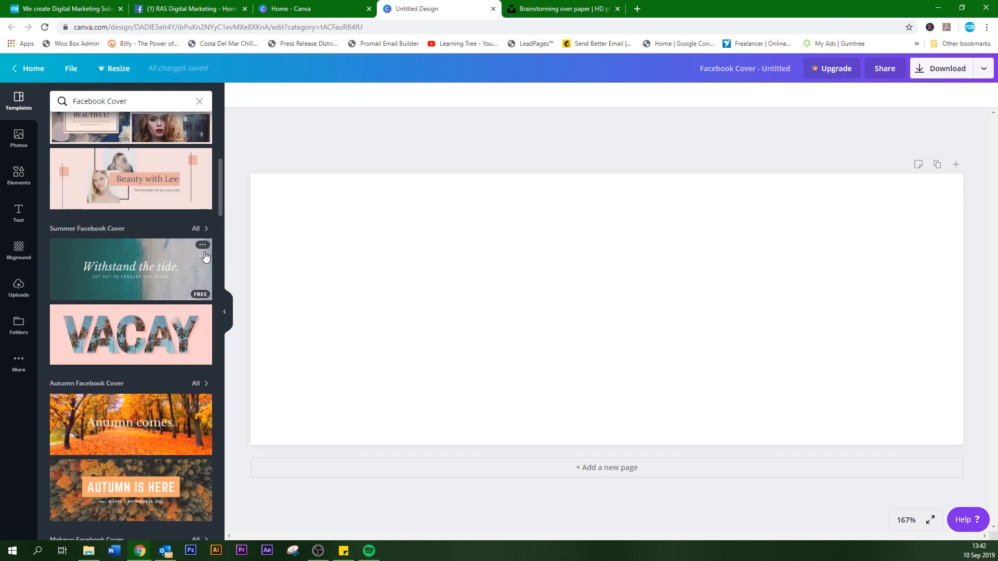
{"action": "left_click", "coordinate": [166, 268]}
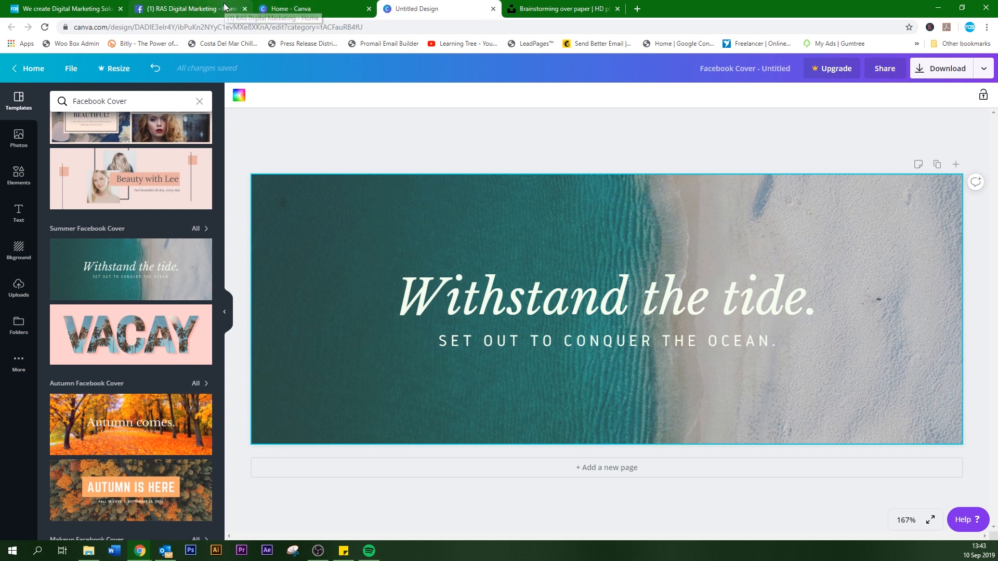
{"action": "left_click", "coordinate": [208, 9]}
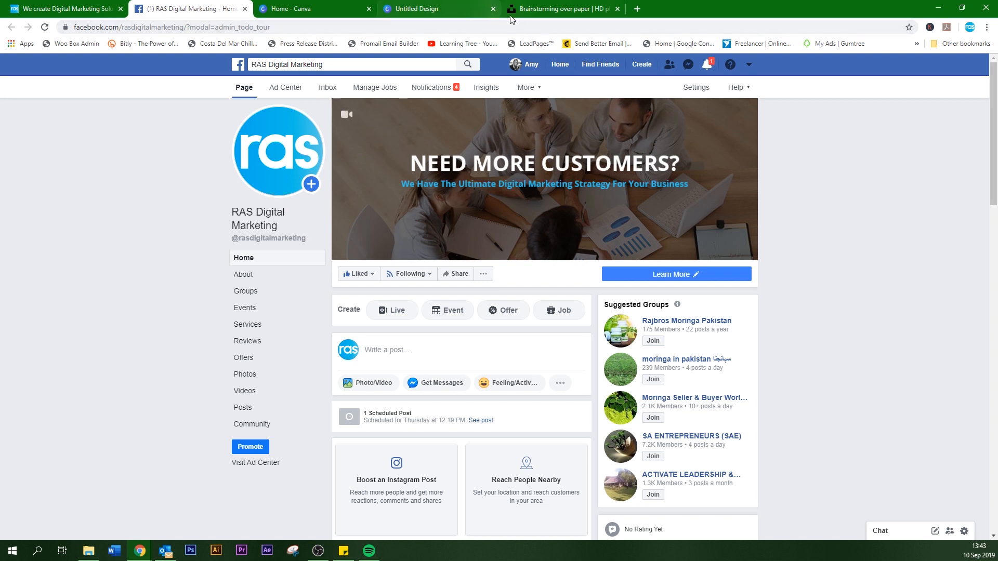
{"action": "left_click", "coordinate": [457, 11]}
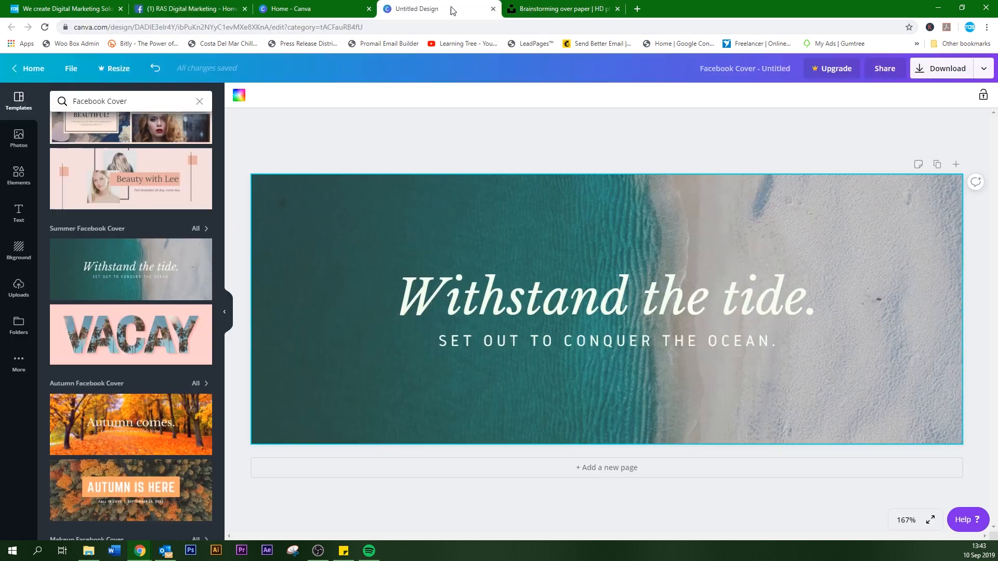
Replace the template's main heading text with "RAS Digital Marketing".
{"action": "left_click", "coordinate": [546, 293]}
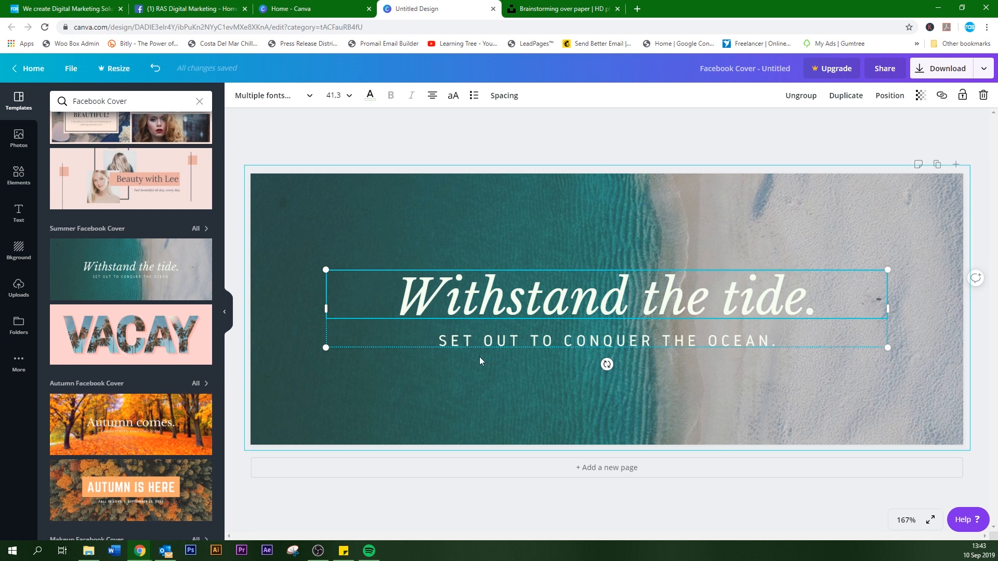
{"action": "left_click", "coordinate": [879, 271]}
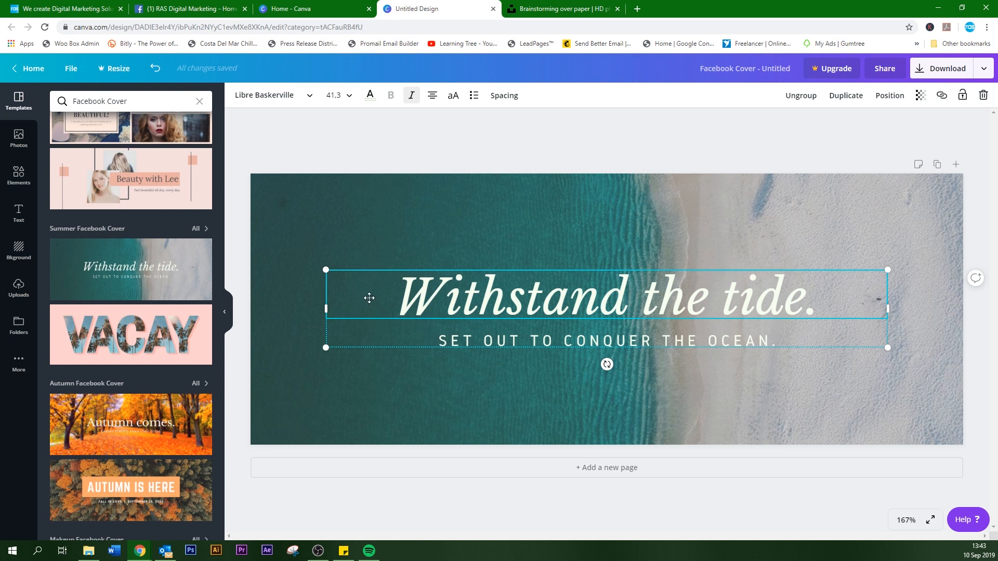
{"action": "left_click", "coordinate": [684, 295]}
{"action": "left_click", "coordinate": [448, 297]}
{"action": "key", "text": "BackSpace"}
{"action": "type", "text": "RAS"}
{"action": "key", "text": "Delete"}
{"action": "key", "text": "Delete"}
{"action": "key", "text": "Delete"}
{"action": "key", "text": "Delete"}
{"action": "key", "text": "Delete"}
{"action": "key", "text": "Delete"}
{"action": "key", "text": "Delete"}
{"action": "key", "text": "Delete"}
{"action": "key", "text": "Delete"}
{"action": "key", "text": "Delete"}
{"action": "key", "text": "Delete"}
{"action": "key", "text": "Delete"}
{"action": "key", "text": "Delete"}
{"action": "key", "text": "Delete"}
{"action": "key", "text": "Delete"}
{"action": "key", "text": "Delete"}
{"action": "key", "text": "Delete"}
{"action": "key", "text": "Delete"}
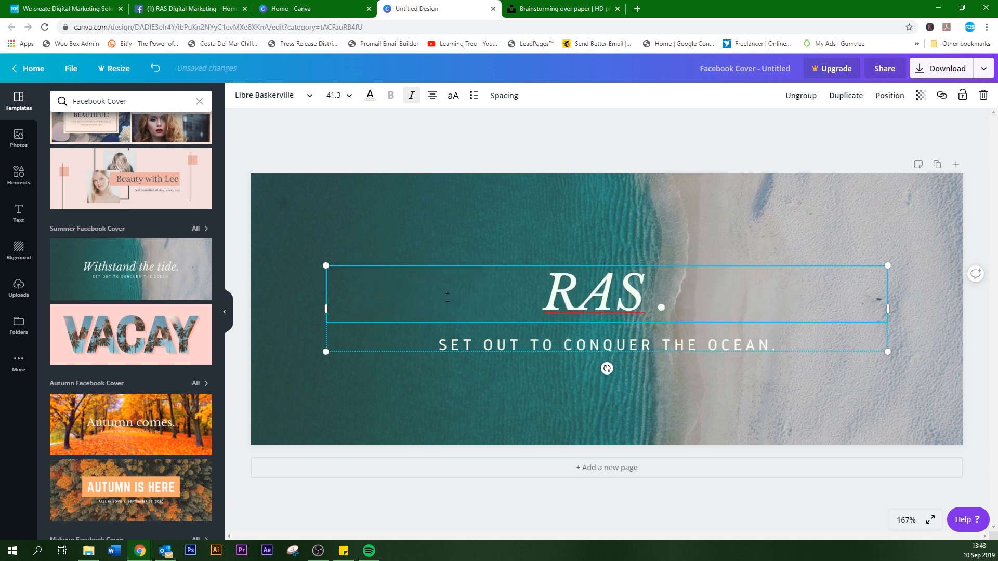
{"action": "type", "text": "Digit"}
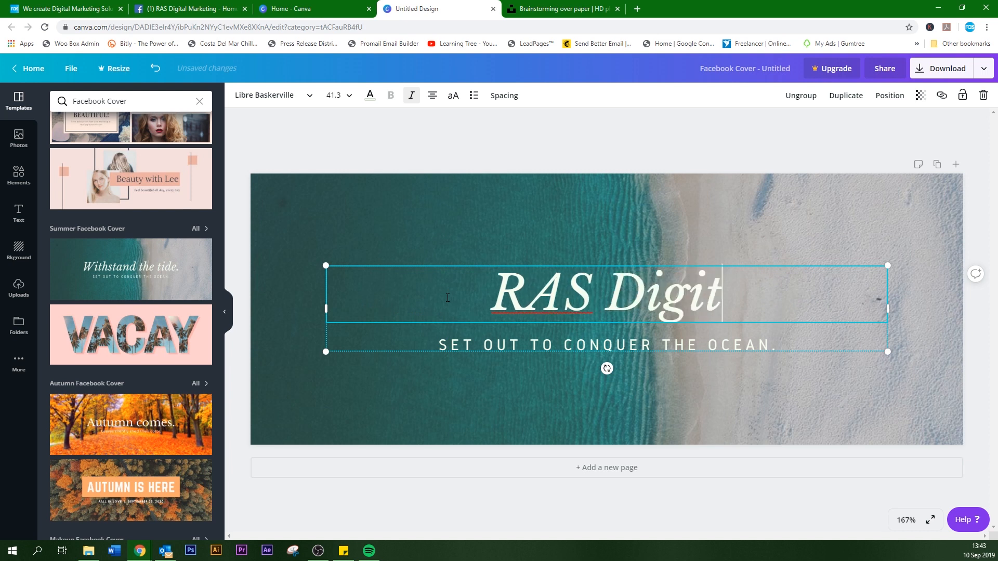
{"action": "type", "text": "al Marketing"}
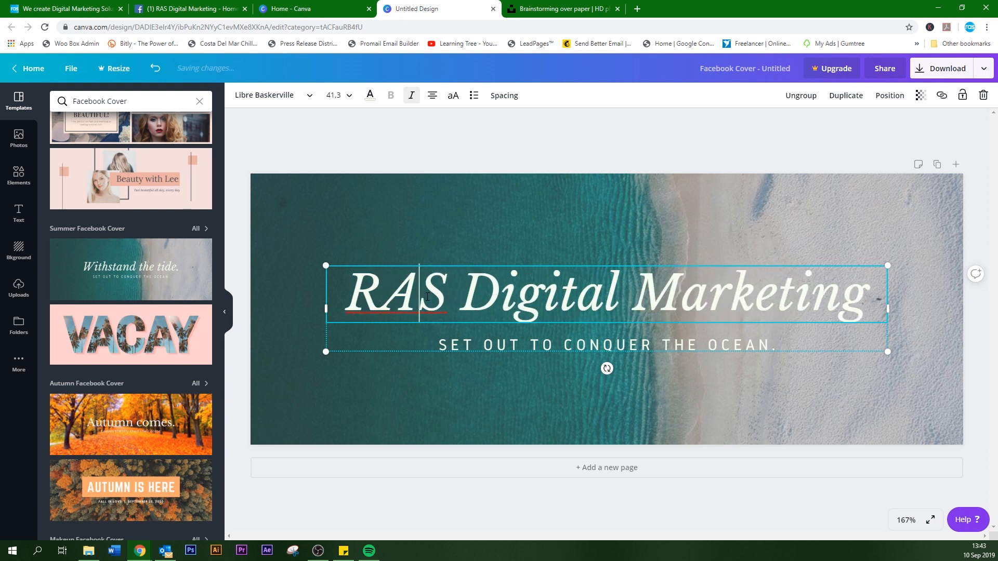
Change the whole heading's font to Aileron Heavy and turn off its italic style.
{"action": "right_click", "coordinate": [427, 297]}
{"action": "left_click", "coordinate": [451, 346]}
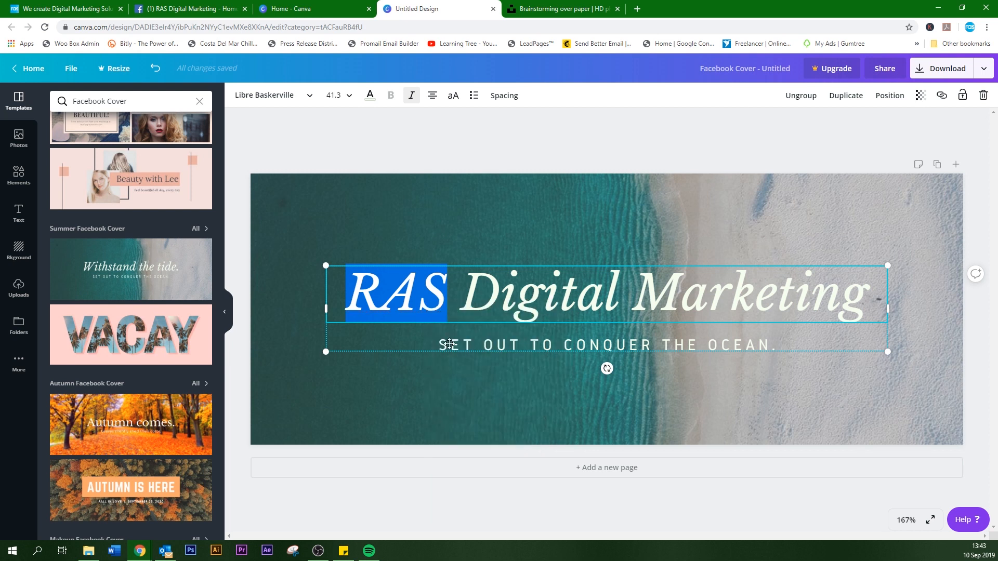
{"action": "left_click", "coordinate": [494, 298]}
{"action": "left_click_drag", "start_coordinate": [866, 291], "coordinate": [336, 294]}
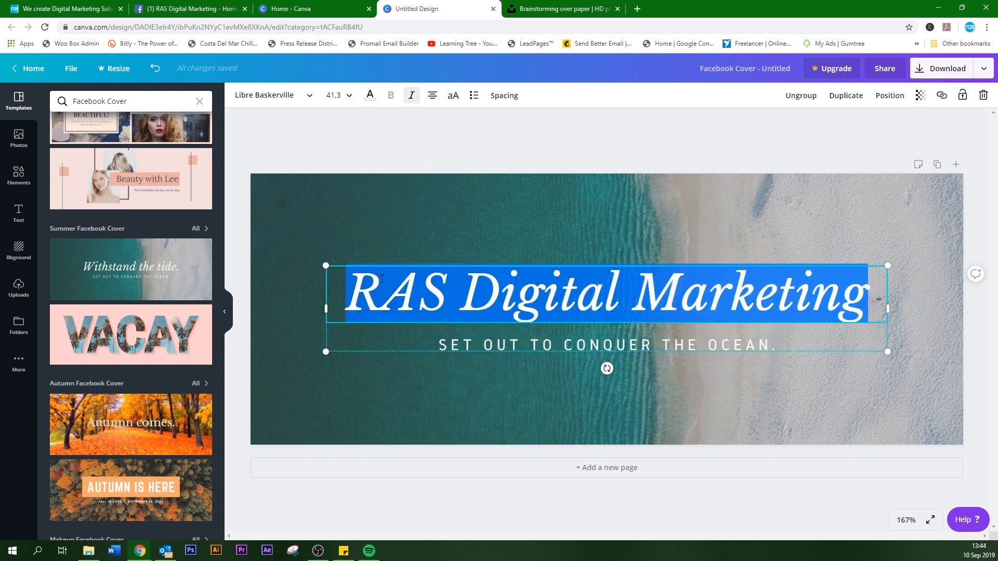
{"action": "left_click", "coordinate": [310, 98]}
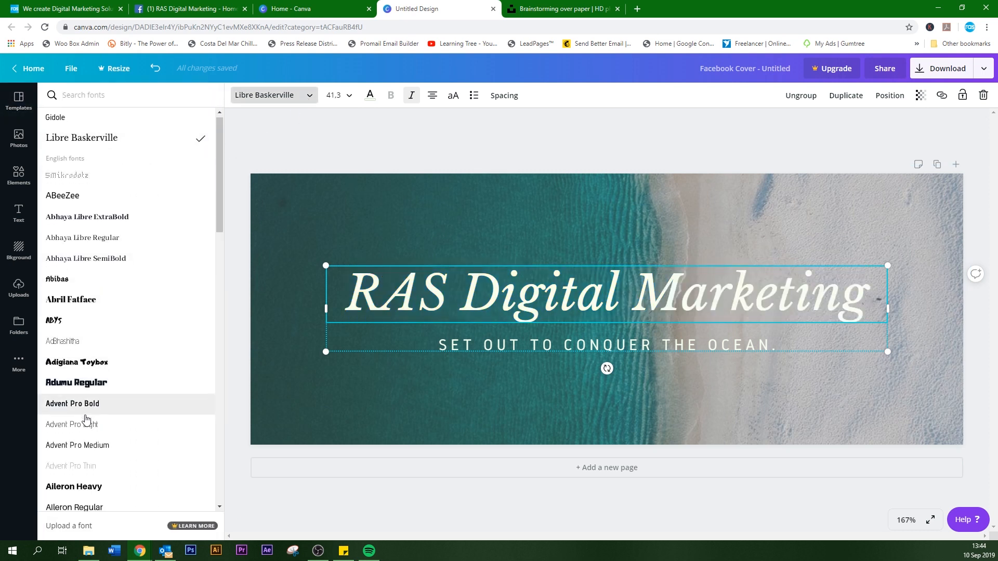
{"action": "scroll", "coordinate": [83, 414], "scroll_direction": "down", "scroll_amount": 2}
{"action": "left_click", "coordinate": [71, 391]}
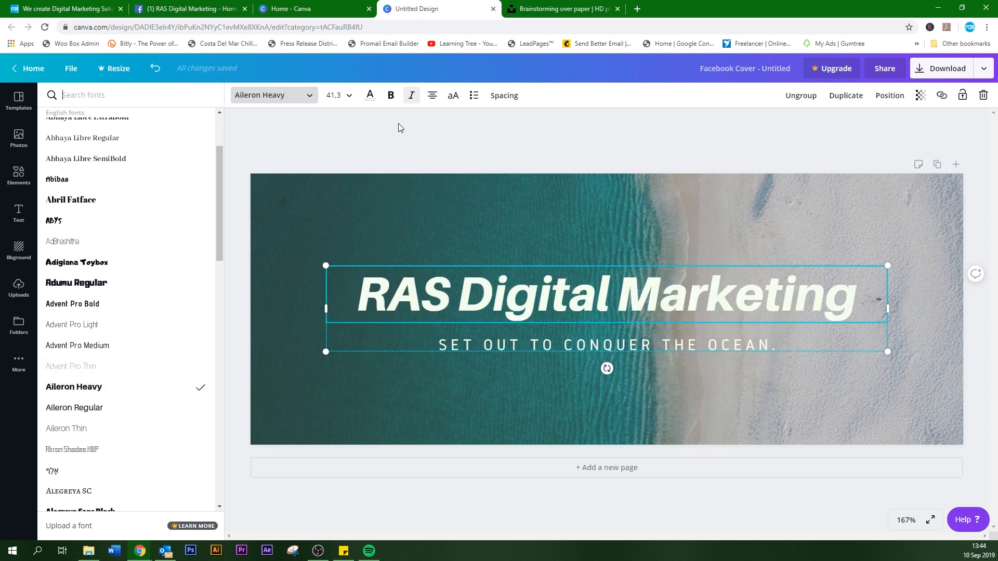
{"action": "left_click", "coordinate": [411, 99]}
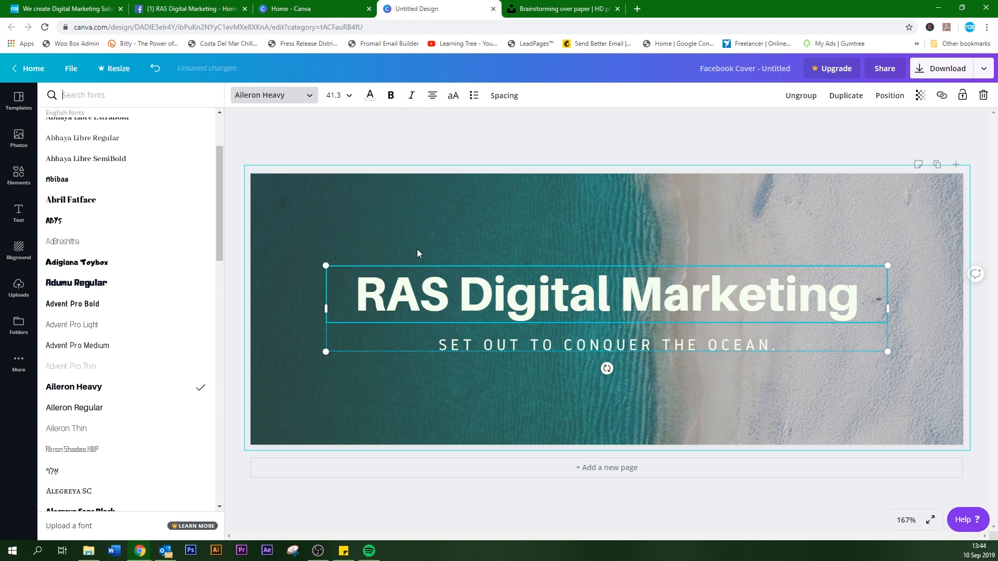
Color only the word "RAS" in the heading with the light blue default color.
{"action": "left_click", "coordinate": [432, 289]}
{"action": "left_click_drag", "start_coordinate": [441, 289], "coordinate": [362, 254]}
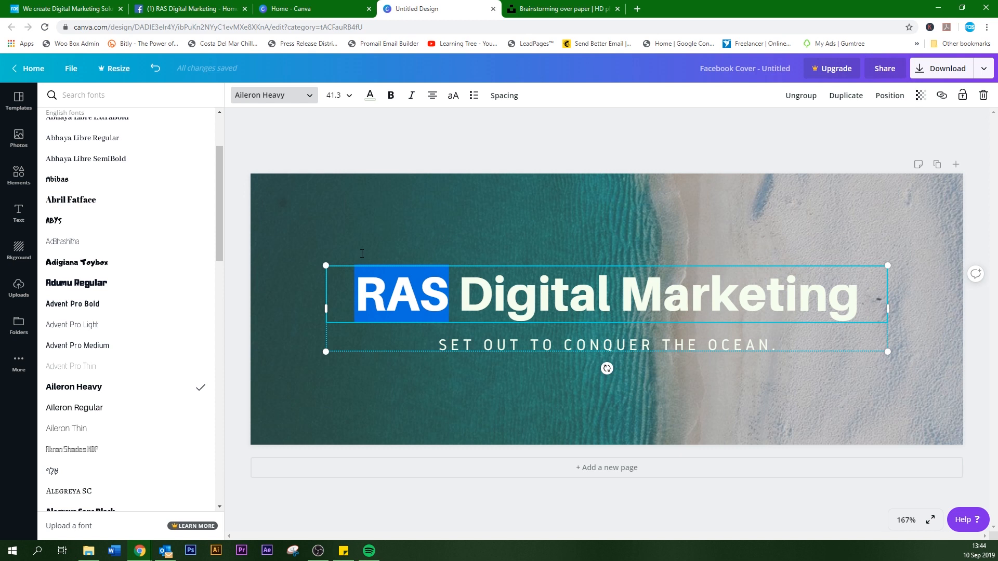
{"action": "left_click", "coordinate": [370, 96]}
{"action": "left_click", "coordinate": [202, 217]}
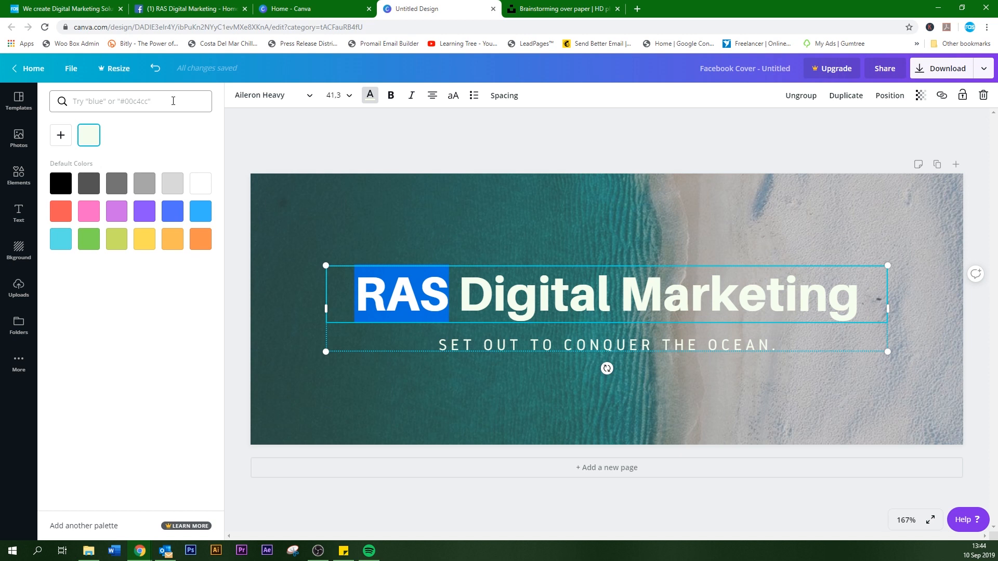
{"action": "left_click", "coordinate": [202, 214]}
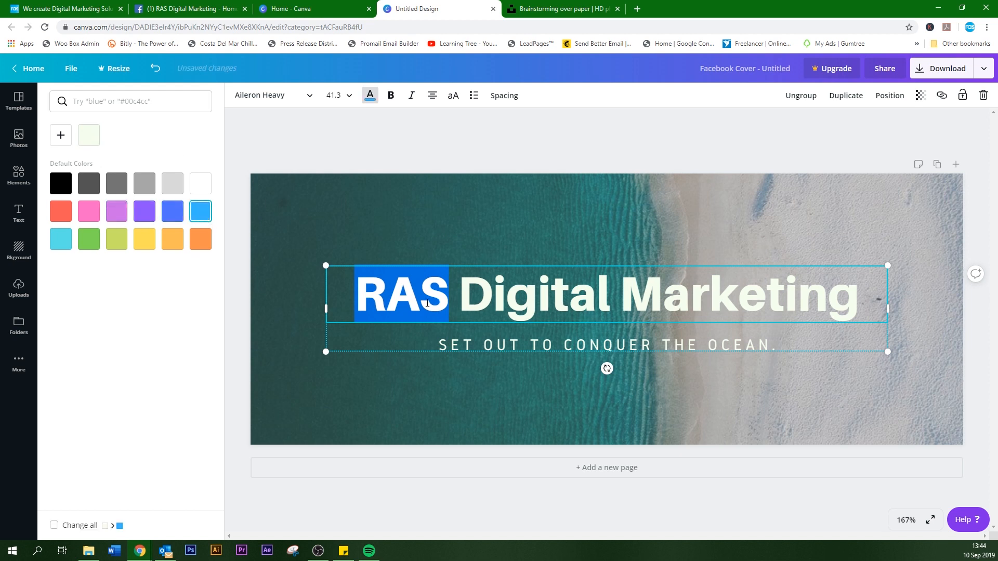
{"action": "left_click", "coordinate": [448, 294]}
{"action": "left_click", "coordinate": [495, 291]}
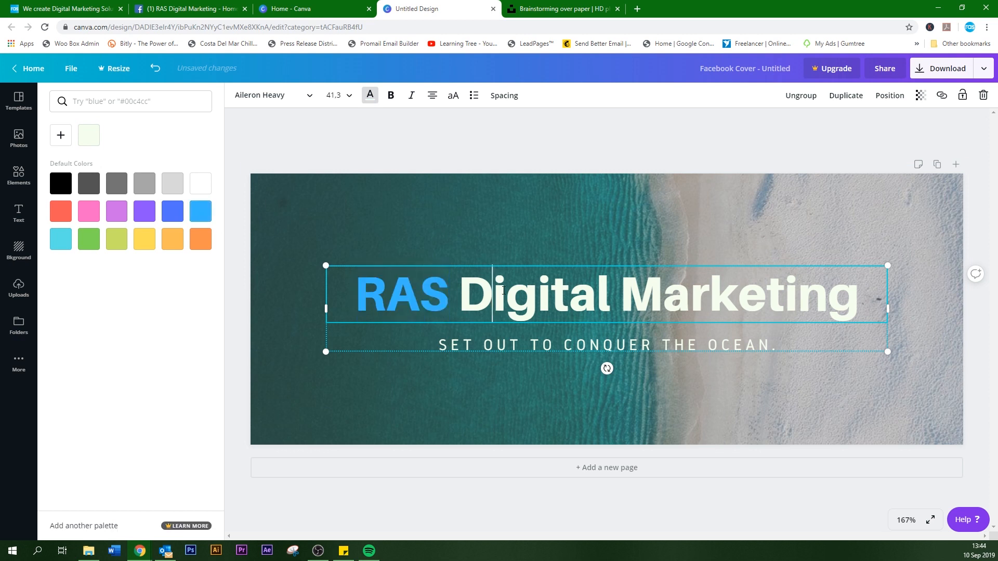
Replace the cover's subtitle text with "FREE DIGITAL MARKETING PROPOSAL".
{"action": "left_click", "coordinate": [534, 343]}
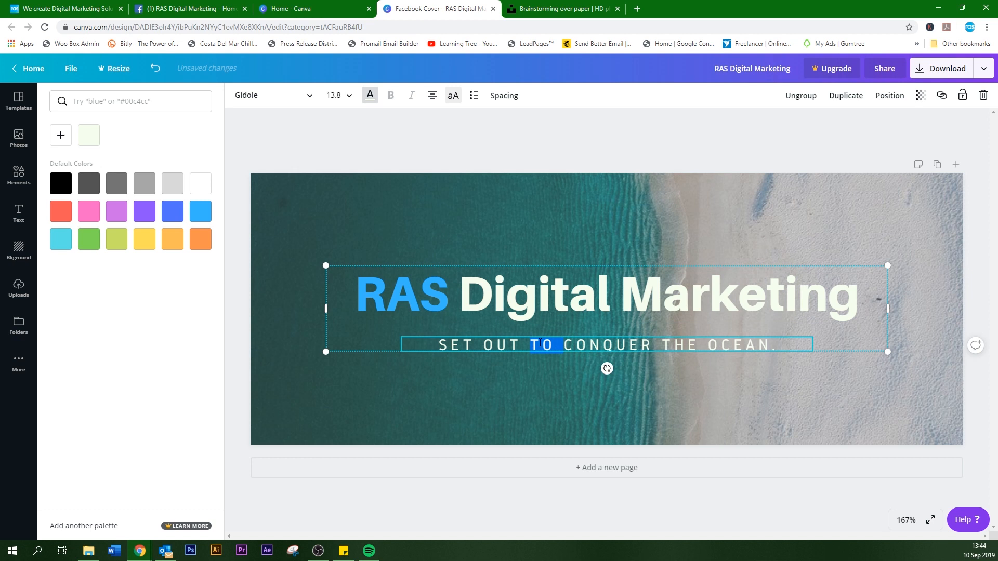
{"action": "key", "text": "BackSpace"}
{"action": "key", "text": "BackSpace"}
{"action": "key", "text": "BackSpace"}
{"action": "key", "text": "BackSpace"}
{"action": "key", "text": "BackSpace"}
{"action": "key", "text": "BackSpace"}
{"action": "key", "text": "BackSpace"}
{"action": "key", "text": "BackSpace"}
{"action": "key", "text": "BackSpace"}
{"action": "type", "text": "FREE DIGITAL MAR"}
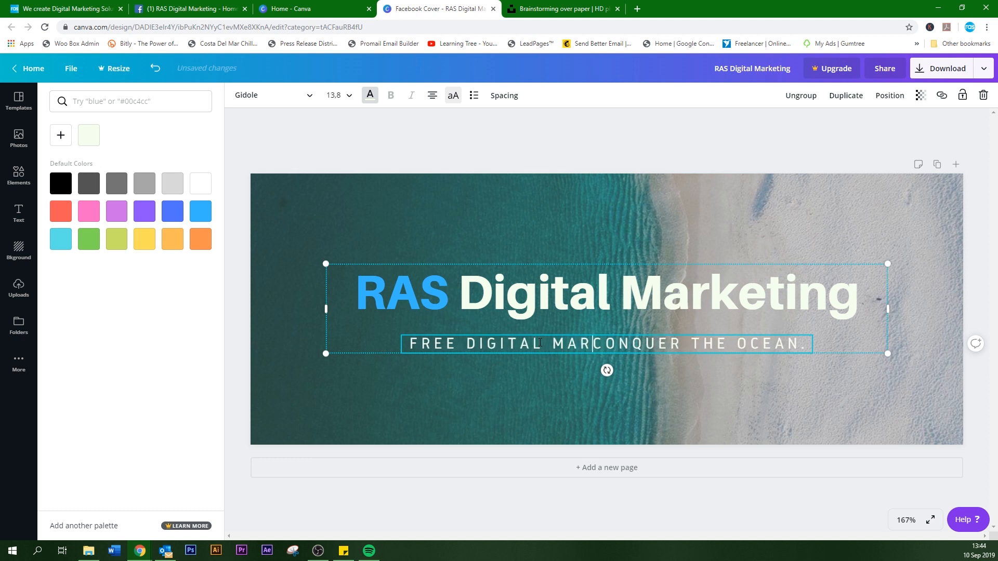
{"action": "type", "text": "KETING "}
{"action": "type", "text": "PROPOSAL"}
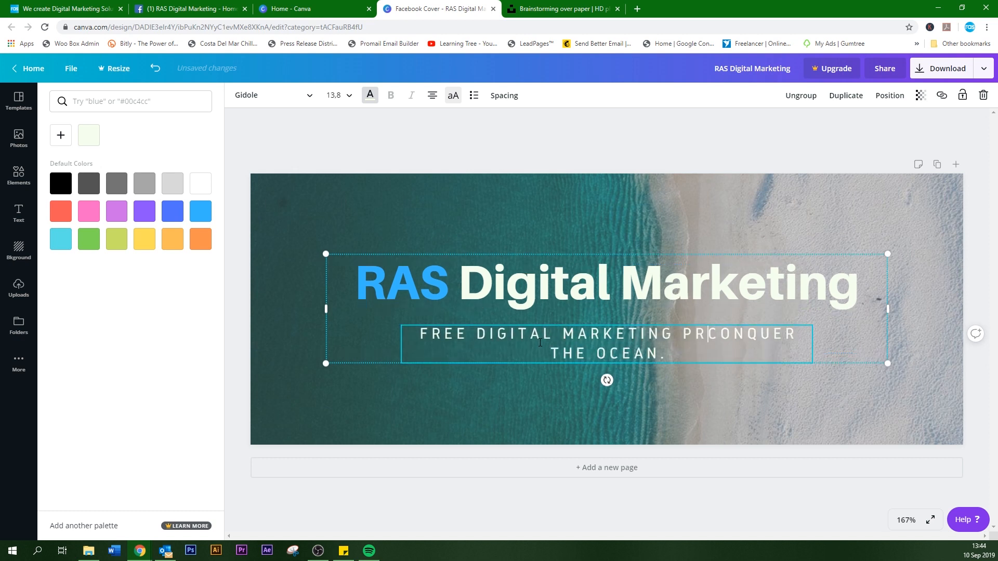
{"action": "key", "text": "Delete"}
{"action": "key", "text": "Delete"}
{"action": "key", "text": "Delete"}
{"action": "key", "text": "Delete"}
{"action": "key", "text": "Delete"}
{"action": "key", "text": "Delete"}
{"action": "key", "text": "Delete"}
{"action": "key", "text": "Delete"}
{"action": "key", "text": "Delete"}
{"action": "key", "text": "Delete"}
{"action": "key", "text": "Delete"}
{"action": "key", "text": "Delete"}
{"action": "key", "text": "Delete"}
{"action": "key", "text": "Delete"}
{"action": "key", "text": "Delete"}
{"action": "key", "text": "Delete"}
{"action": "key", "text": "Delete"}
{"action": "key", "text": "Delete"}
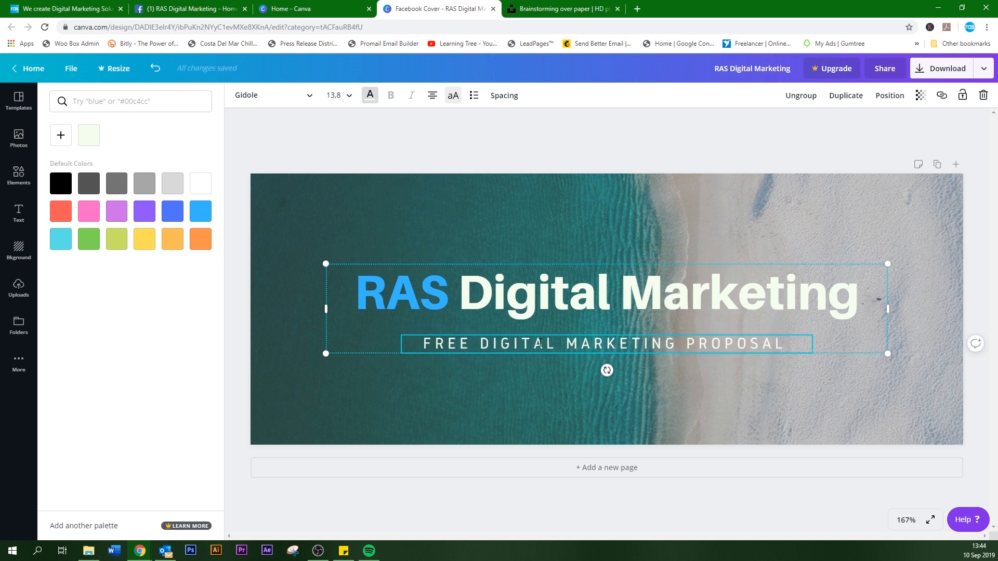
{"action": "key", "text": "BackSpace"}
{"action": "left_click", "coordinate": [532, 306]}
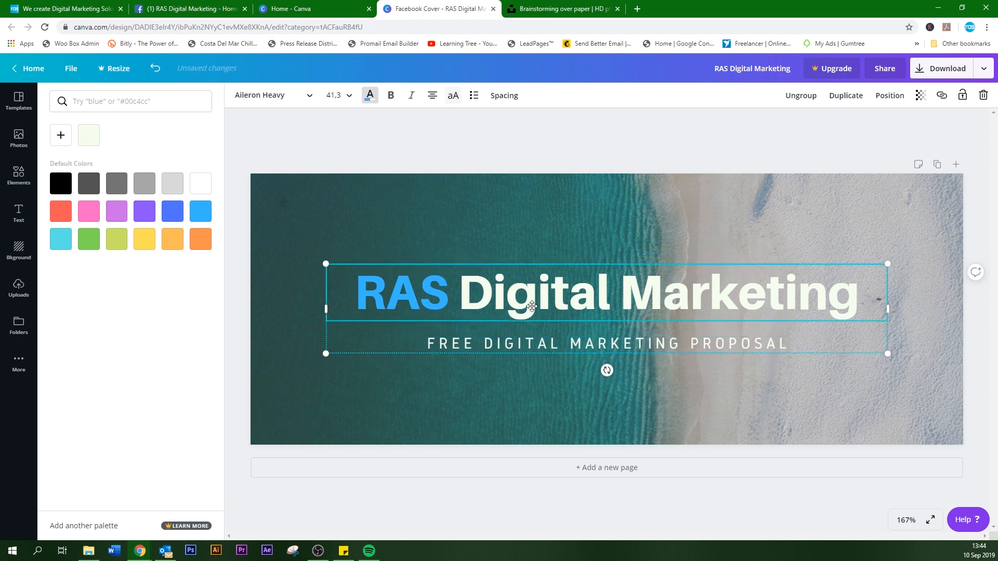
{"action": "left_click", "coordinate": [628, 296]}
{"action": "left_click_drag", "start_coordinate": [627, 296], "coordinate": [712, 297]}
{"action": "left_click", "coordinate": [723, 295]}
{"action": "left_click", "coordinate": [294, 154]}
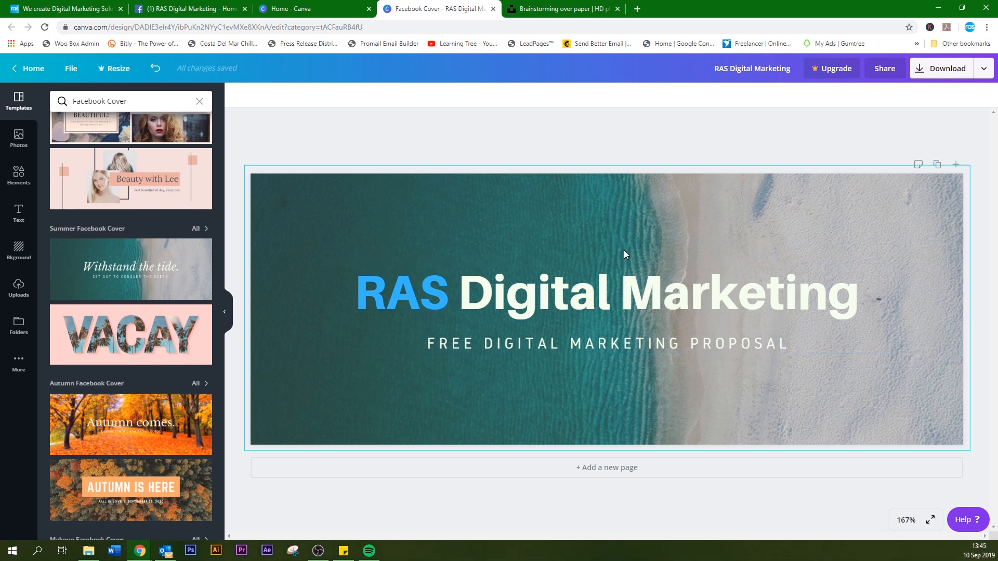
Switch to Unsplash, close the open photo to return to the business search results, and dismiss the credit notice.
{"action": "left_click", "coordinate": [549, 10]}
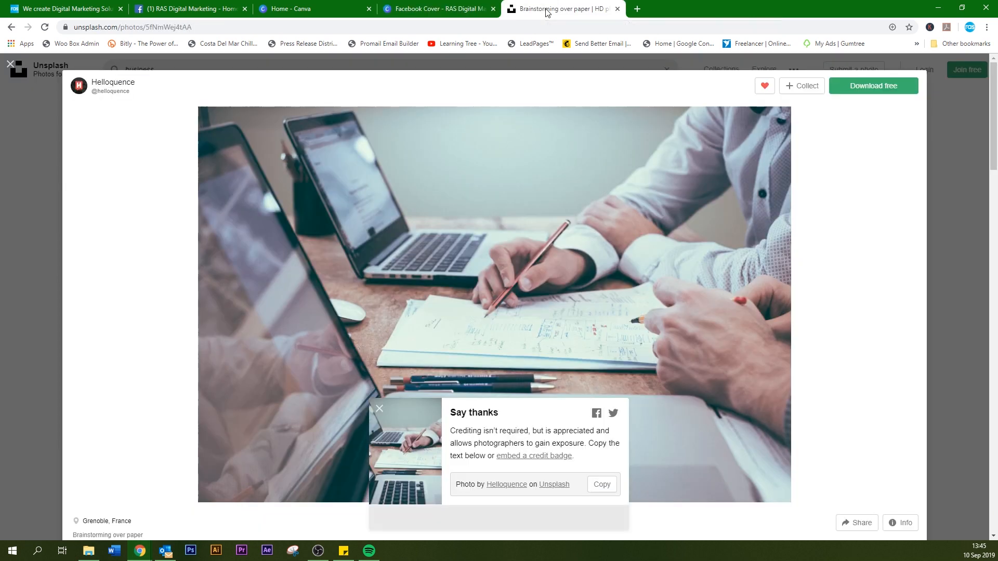
{"action": "left_click", "coordinate": [956, 191]}
{"action": "scroll", "coordinate": [492, 426], "scroll_direction": "up", "scroll_amount": 9}
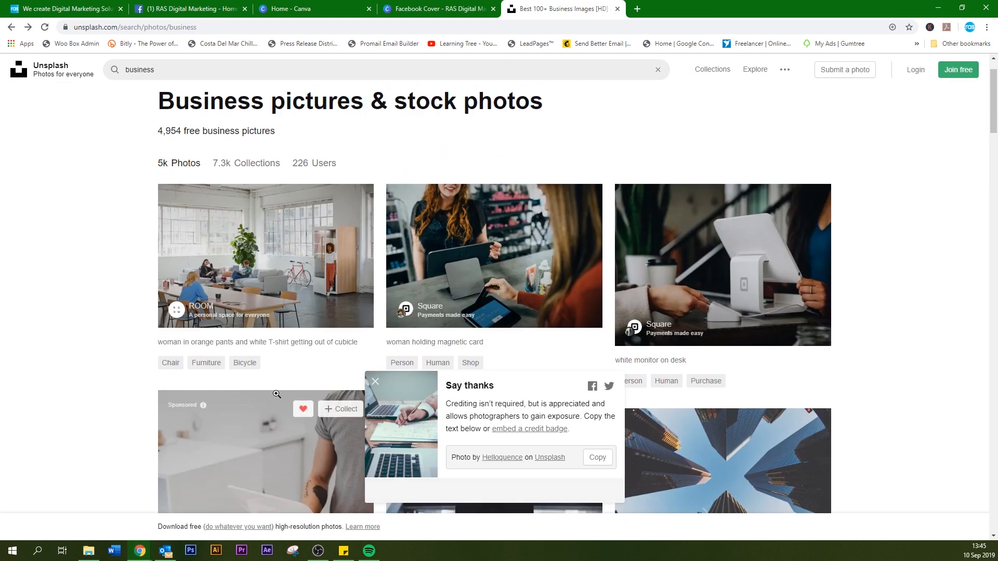
{"action": "left_click", "coordinate": [375, 382]}
{"action": "scroll", "coordinate": [262, 365], "scroll_direction": "up", "scroll_amount": 1}
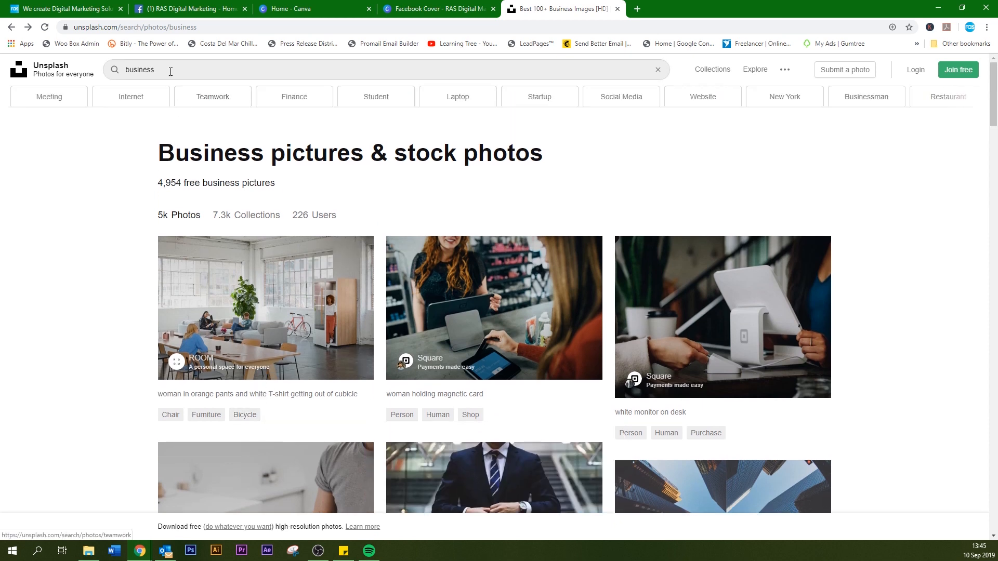
Search Unsplash for "business people" photos.
{"action": "left_click", "coordinate": [171, 72]}
{"action": "key", "text": "BackSpace"}
{"action": "key", "text": "BackSpace"}
{"action": "key", "text": "BackSpace"}
{"action": "key", "text": "BackSpace"}
{"action": "key", "text": "BackSpace"}
{"action": "key", "text": "BackSpace"}
{"action": "key", "text": "BackSpace"}
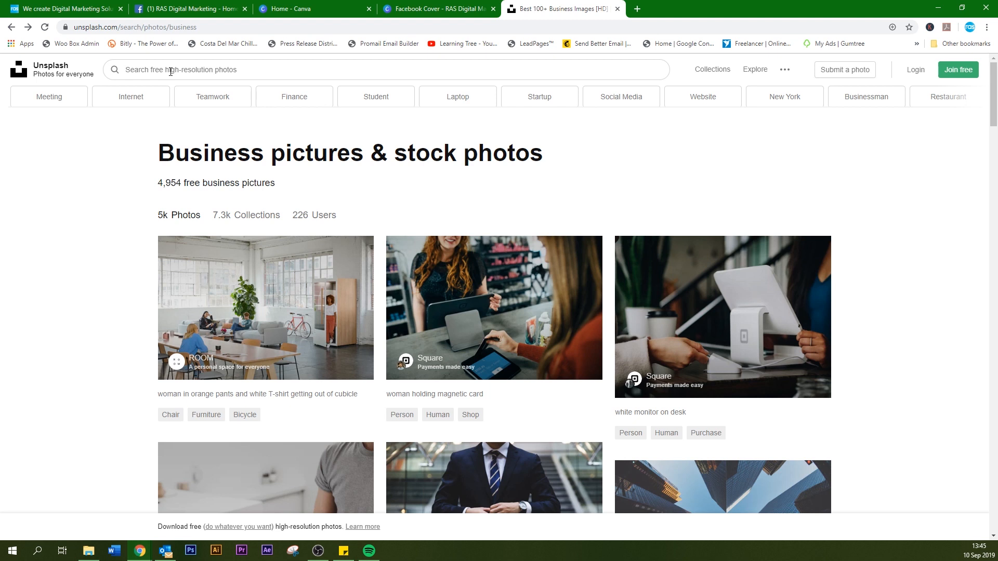
{"action": "type", "text": "business"}
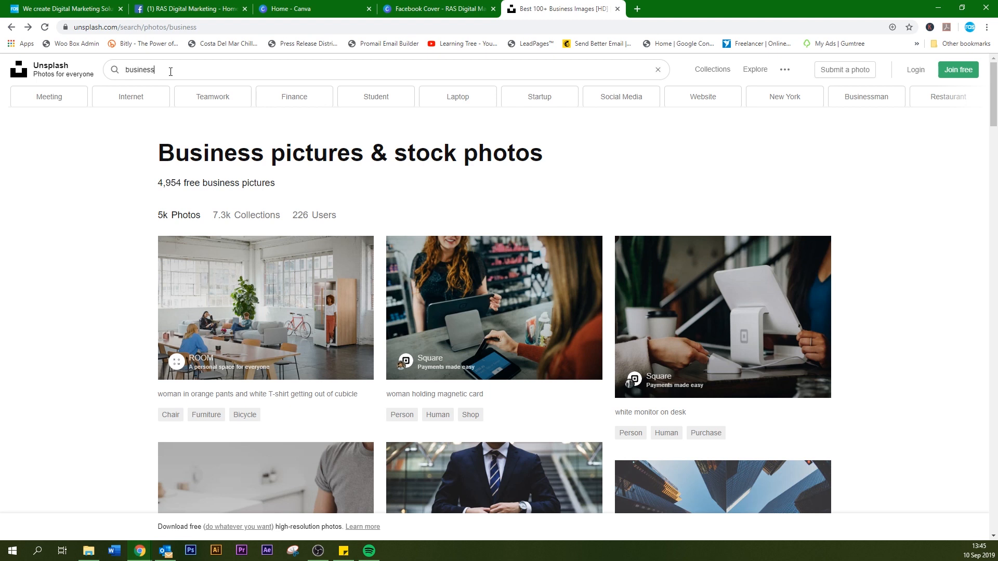
{"action": "key", "text": "Return"}
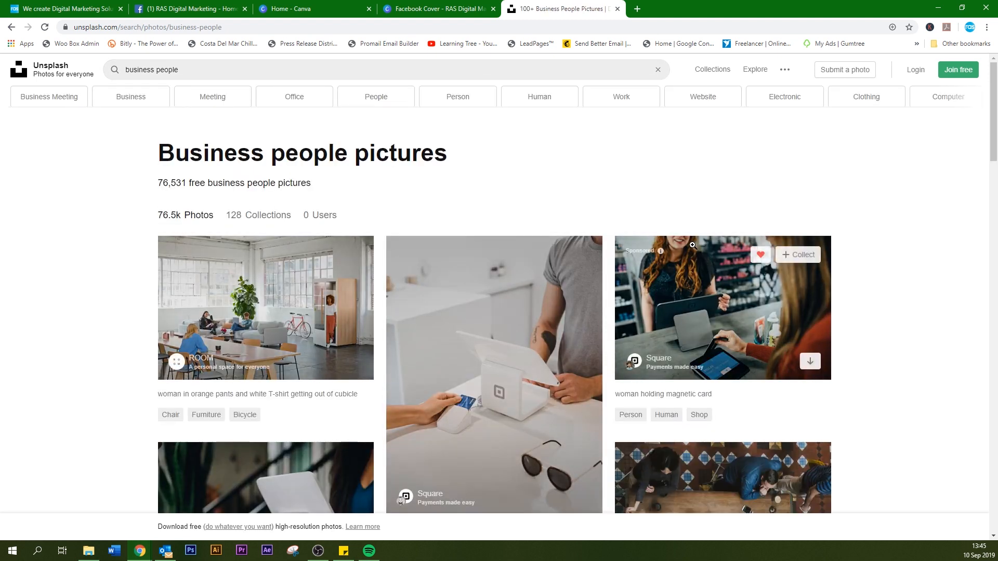
Find the dark portrait photo captioned "man holding his black suit" among the business people results and download it.
{"action": "scroll", "coordinate": [742, 280], "scroll_direction": "down", "scroll_amount": 3}
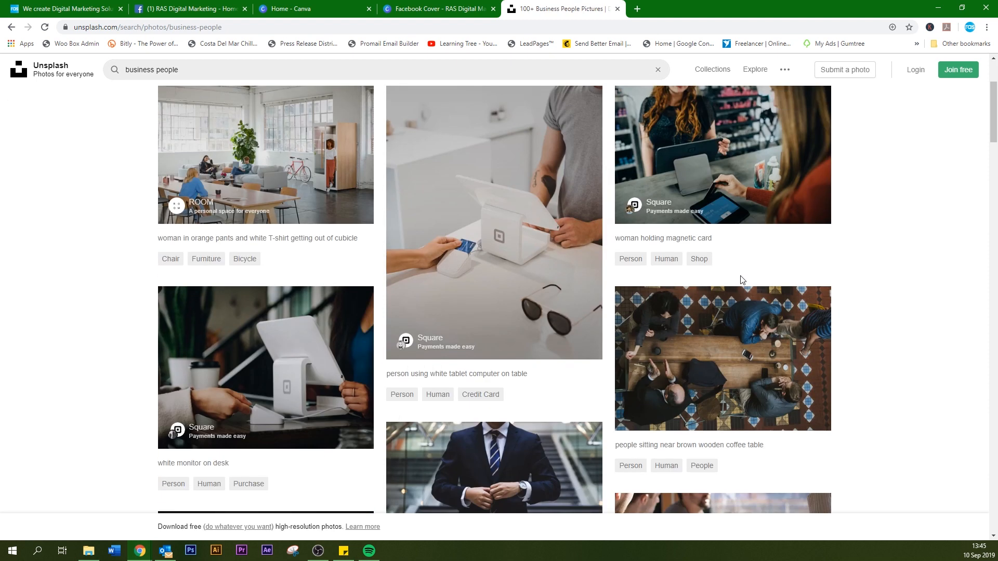
{"action": "scroll", "coordinate": [742, 280], "scroll_direction": "down", "scroll_amount": 5}
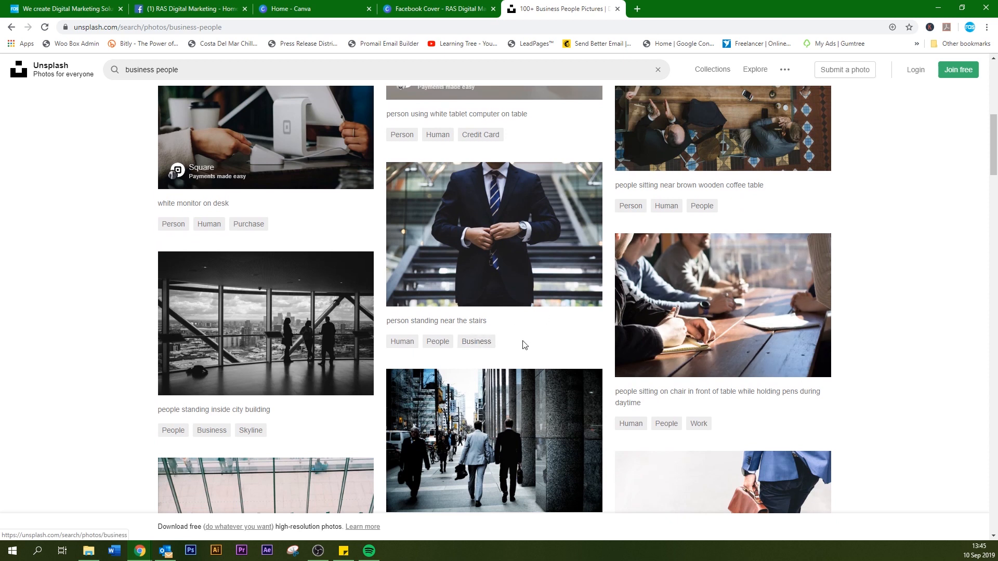
{"action": "scroll", "coordinate": [569, 263], "scroll_direction": "down", "scroll_amount": 3}
{"action": "scroll", "coordinate": [569, 261], "scroll_direction": "down", "scroll_amount": 8}
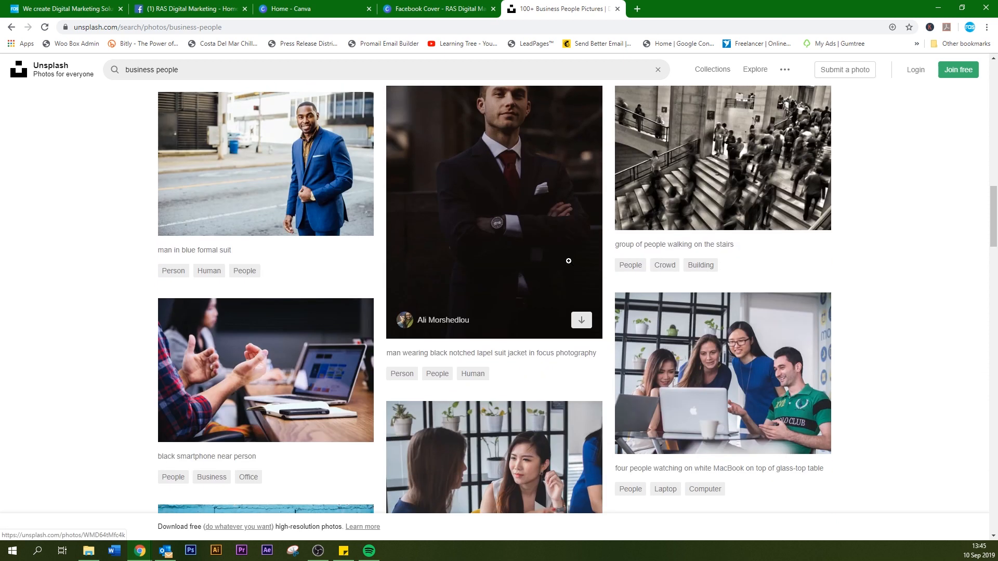
{"action": "scroll", "coordinate": [569, 261], "scroll_direction": "down", "scroll_amount": 4}
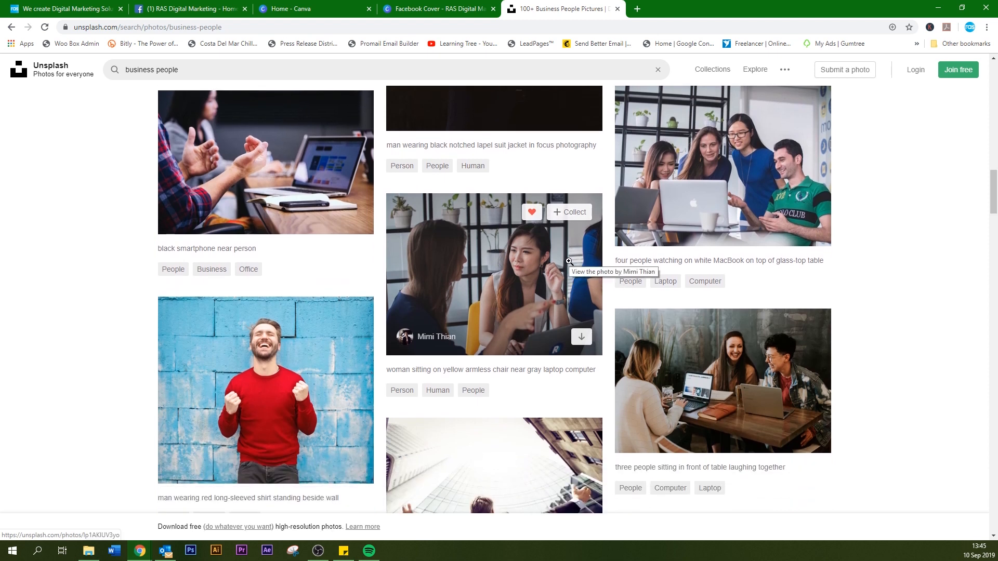
{"action": "scroll", "coordinate": [569, 261], "scroll_direction": "up", "scroll_amount": 1}
{"action": "scroll", "coordinate": [568, 261], "scroll_direction": "down", "scroll_amount": 6}
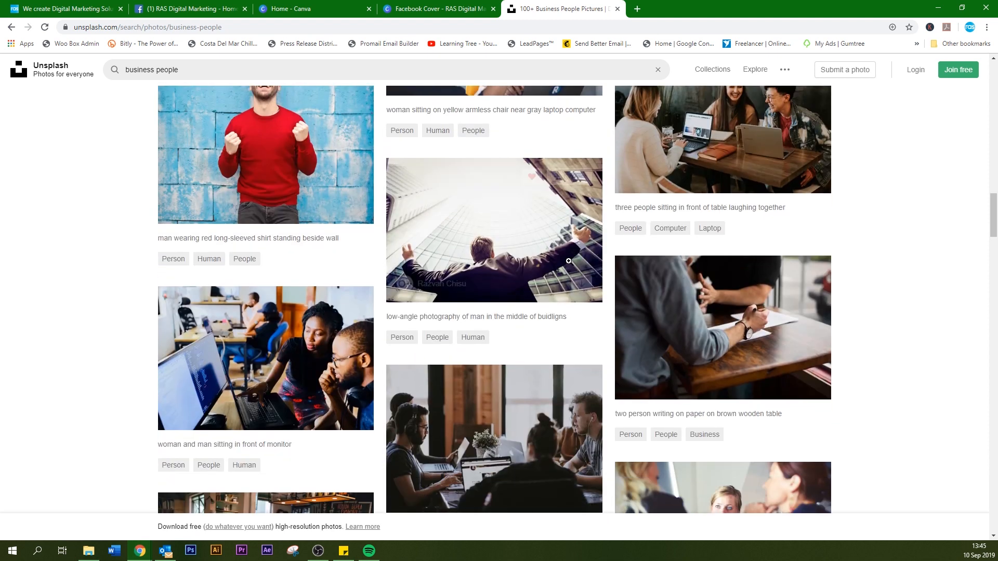
{"action": "scroll", "coordinate": [569, 261], "scroll_direction": "down", "scroll_amount": 6}
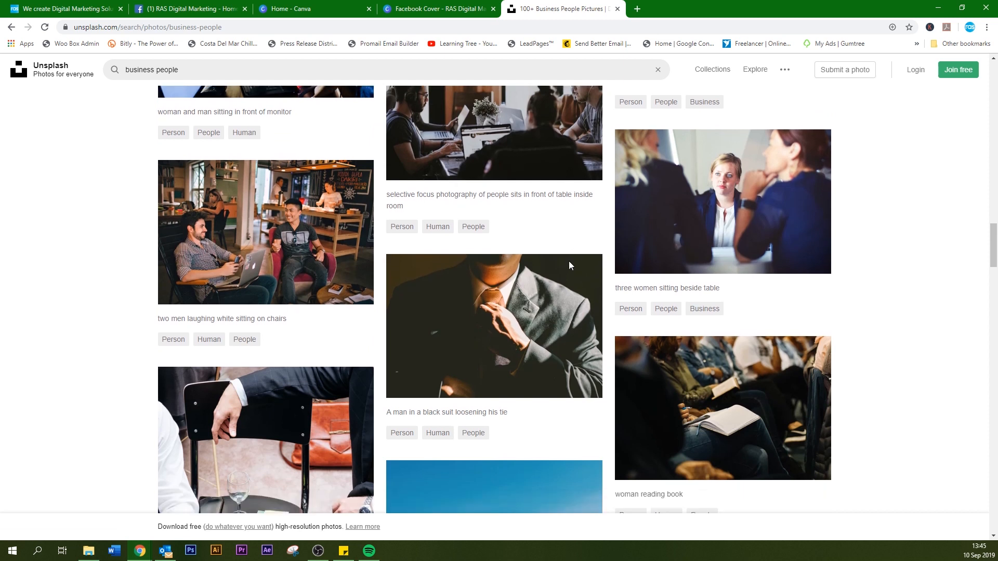
{"action": "scroll", "coordinate": [568, 261], "scroll_direction": "down", "scroll_amount": 14}
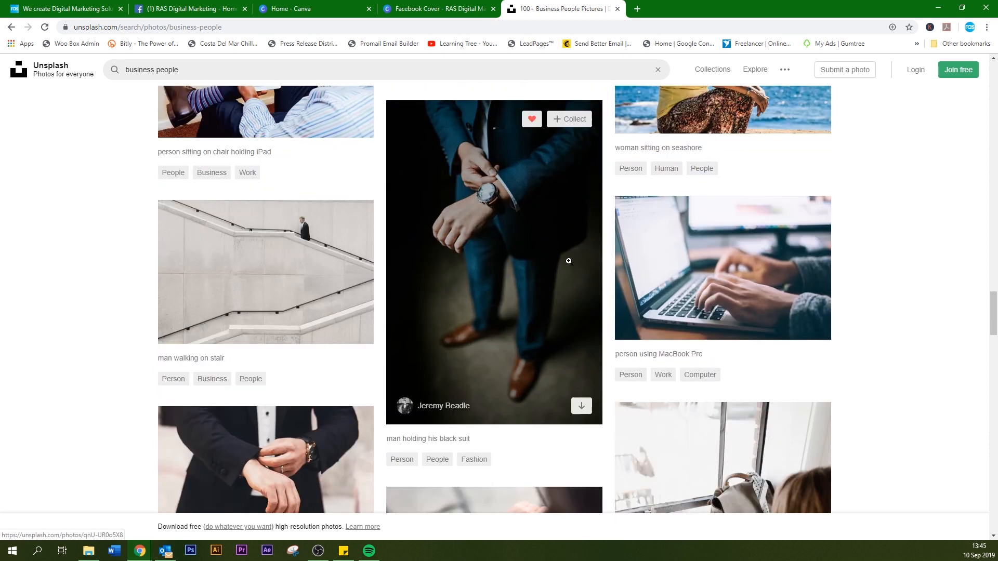
{"action": "scroll", "coordinate": [569, 261], "scroll_direction": "up", "scroll_amount": 2}
{"action": "scroll", "coordinate": [569, 270], "scroll_direction": "down", "scroll_amount": 2}
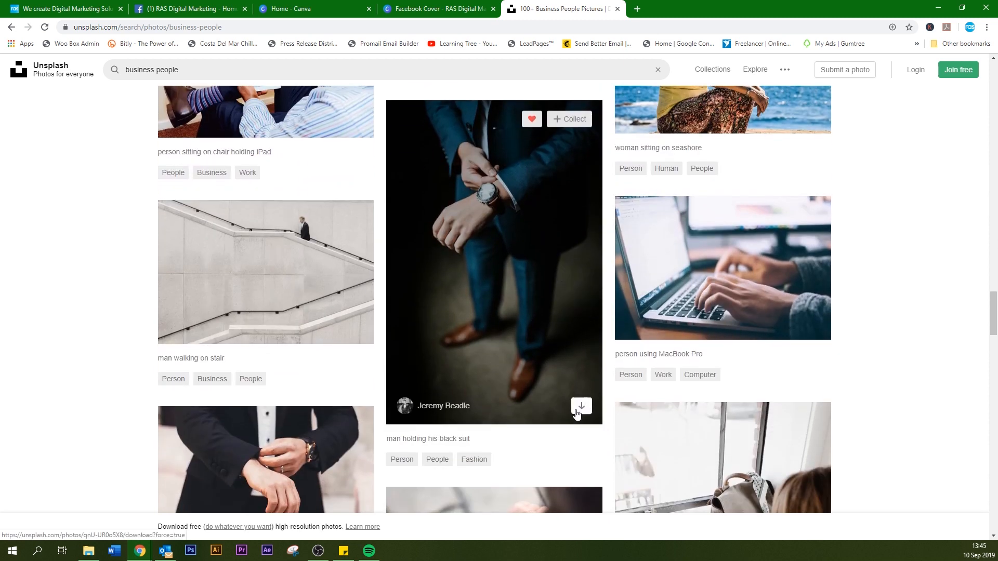
{"action": "left_click", "coordinate": [578, 410]}
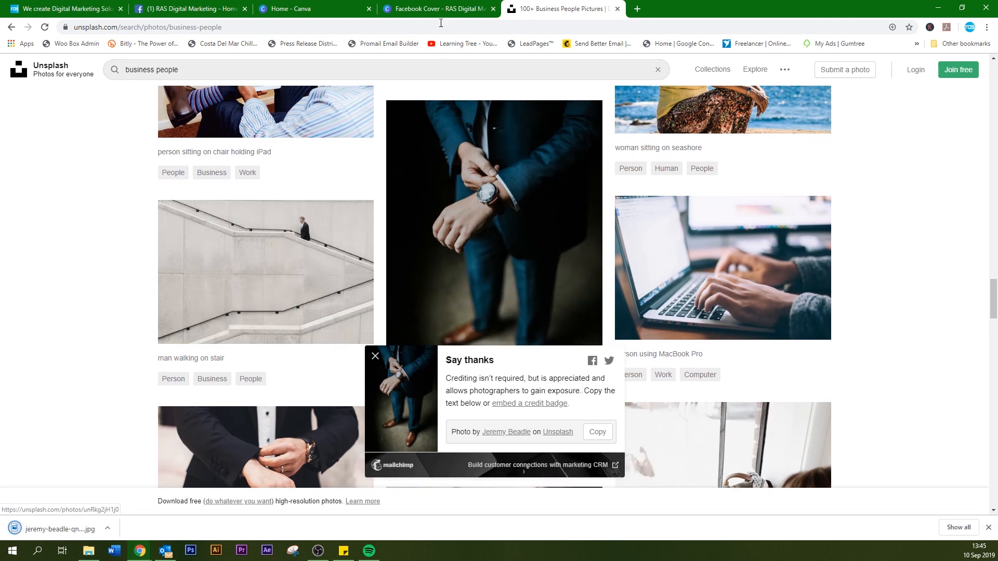
Return to the Facebook cover design in Canva, open its photo library and dismiss the introduction notice.
{"action": "left_click", "coordinate": [315, 9]}
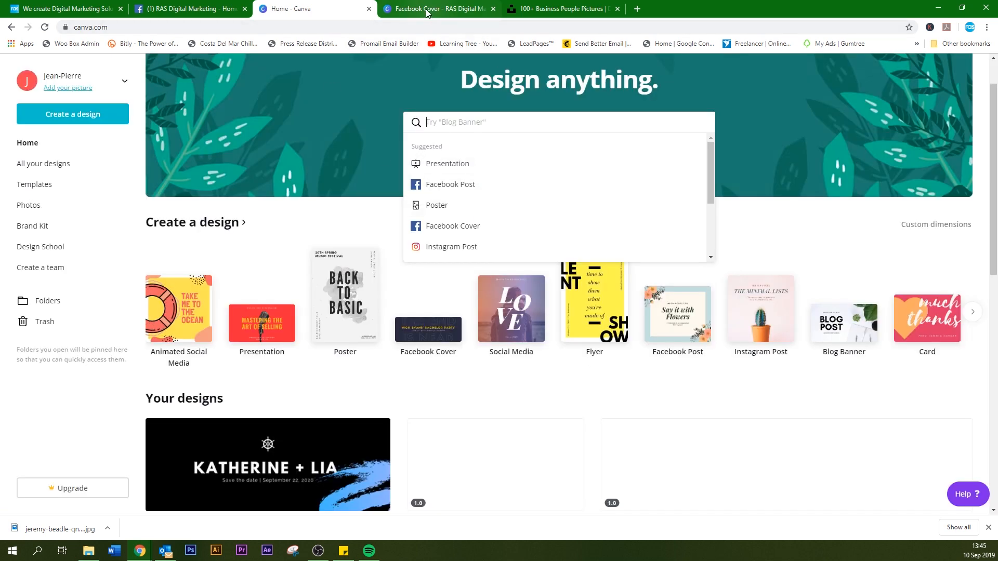
{"action": "left_click", "coordinate": [425, 9]}
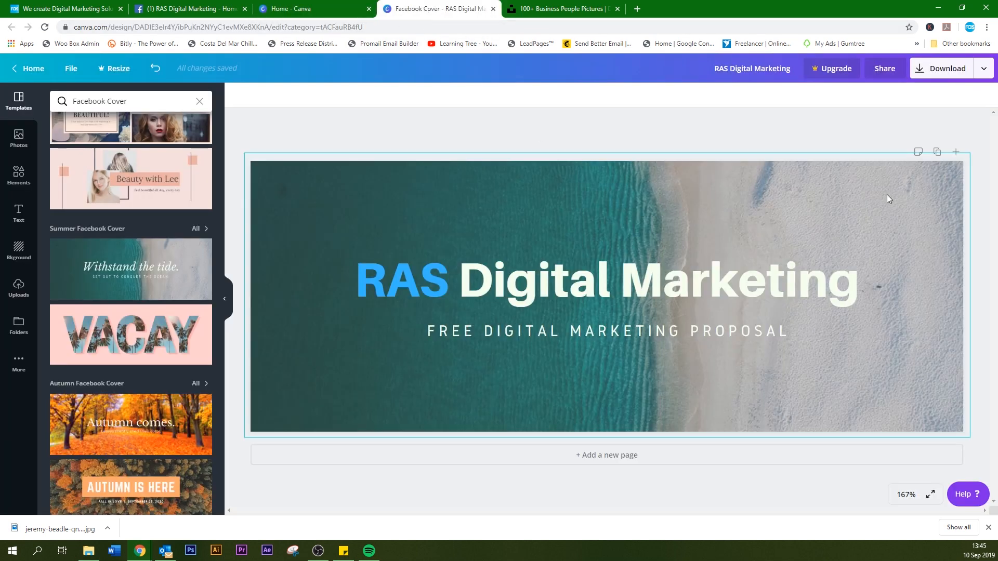
{"action": "left_click", "coordinate": [13, 139]}
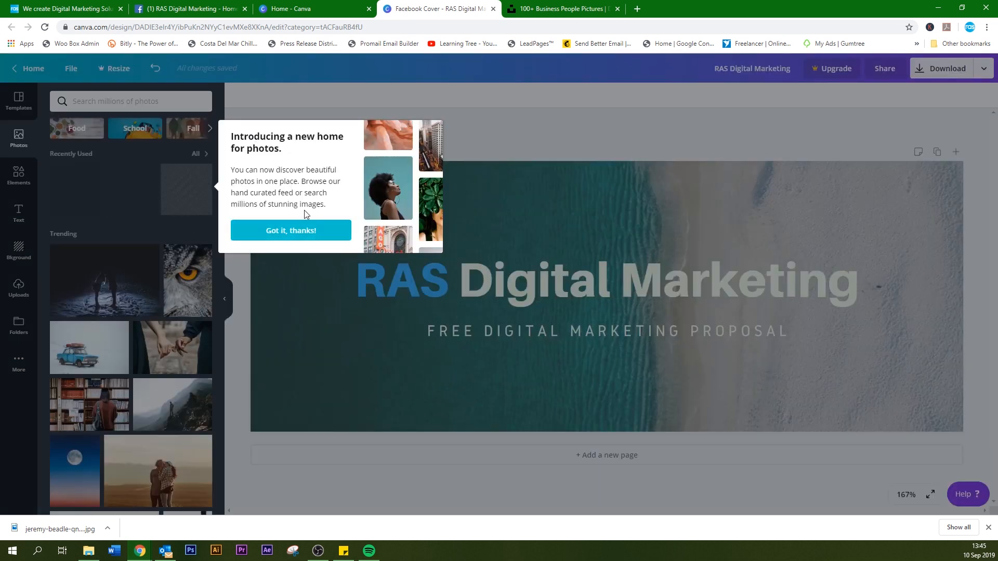
{"action": "left_click", "coordinate": [292, 232]}
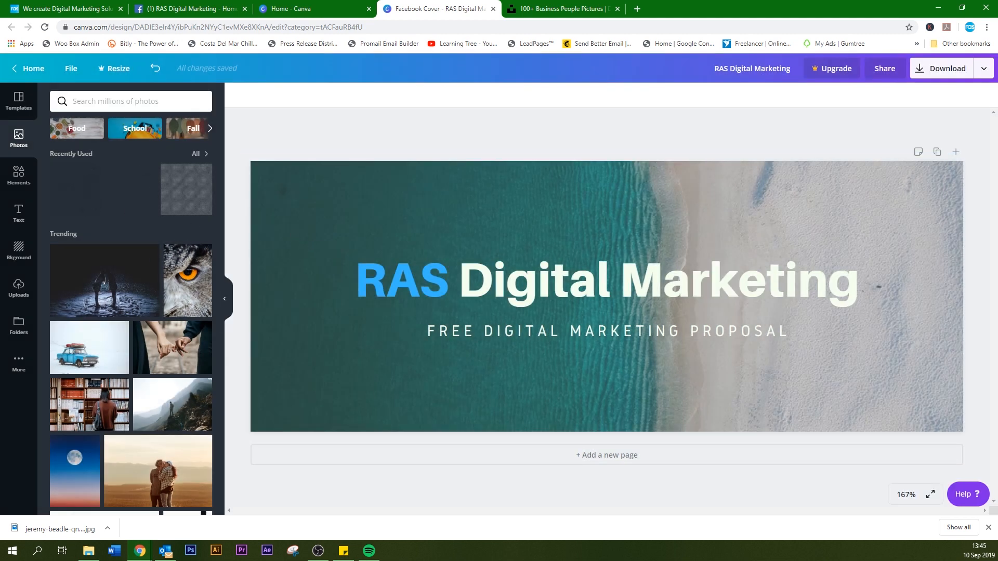
Upload the downloaded black suit photo to the design and use it as the cover's background.
{"action": "key", "text": "alt+Tab"}
{"action": "left_click_drag", "start_coordinate": [0, 65], "coordinate": [0, 52]}
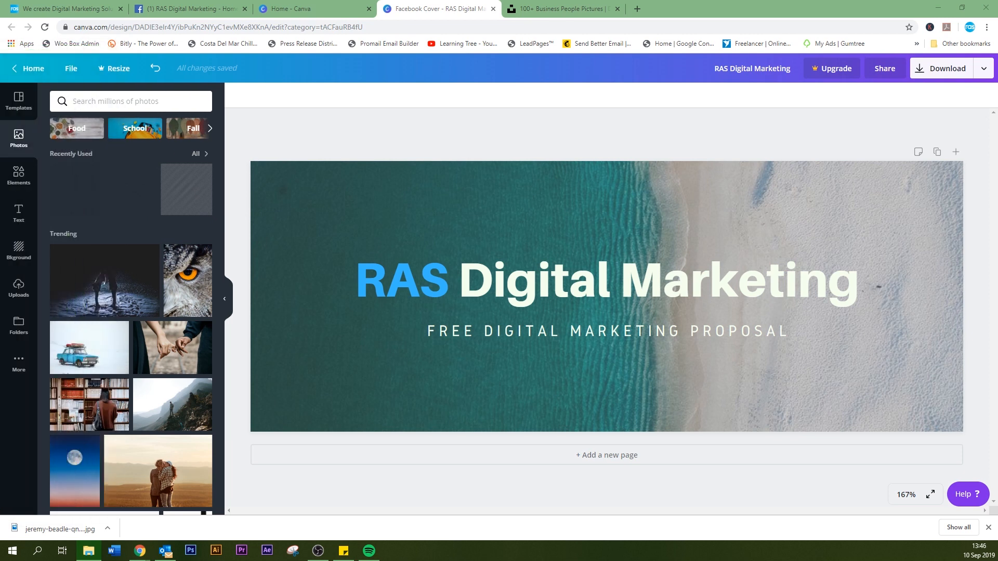
{"action": "left_click_drag", "start_coordinate": [0, 333], "coordinate": [383, 224]}
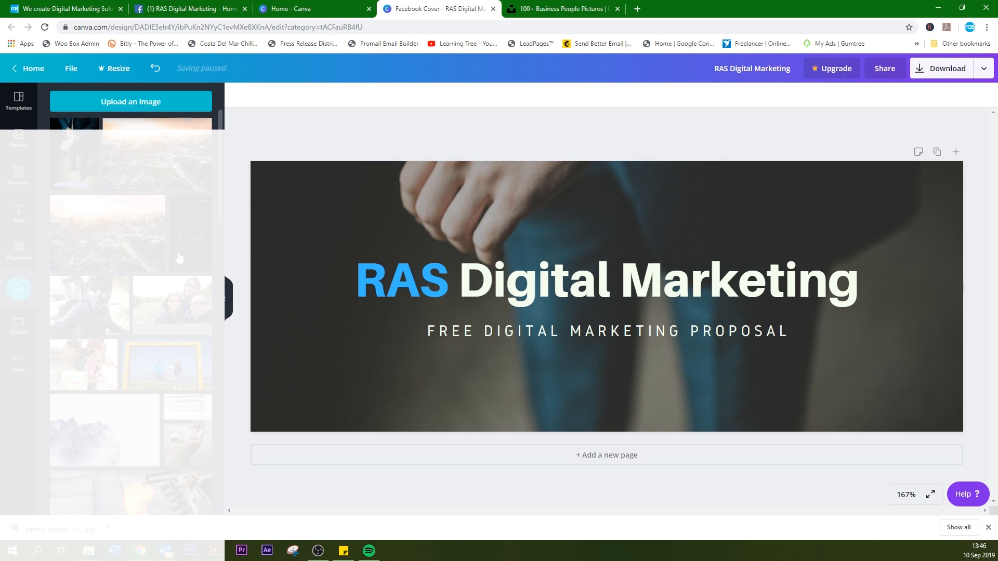
{"action": "scroll", "coordinate": [178, 257], "scroll_direction": "down", "scroll_amount": 4}
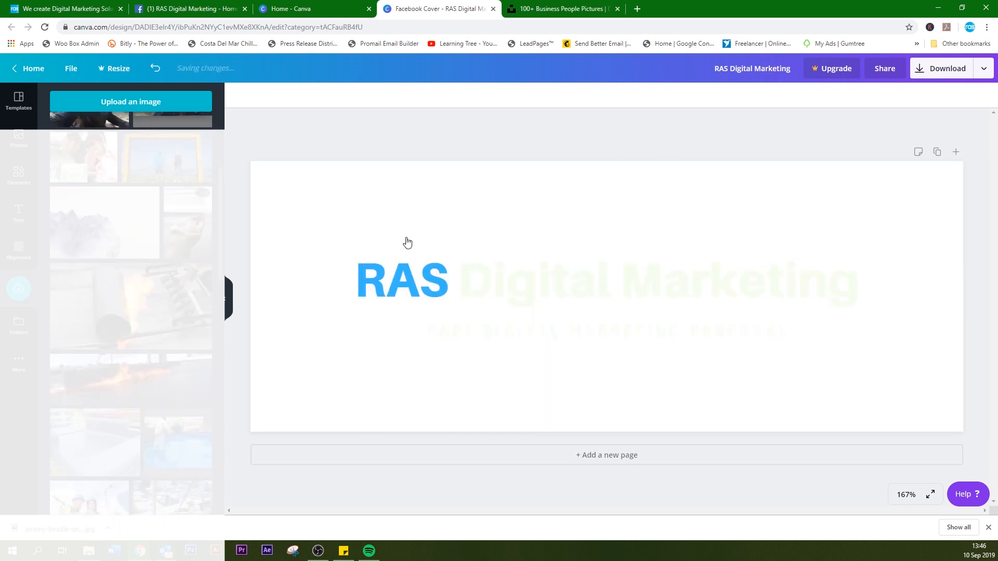
{"action": "scroll", "coordinate": [184, 230], "scroll_direction": "up", "scroll_amount": 4}
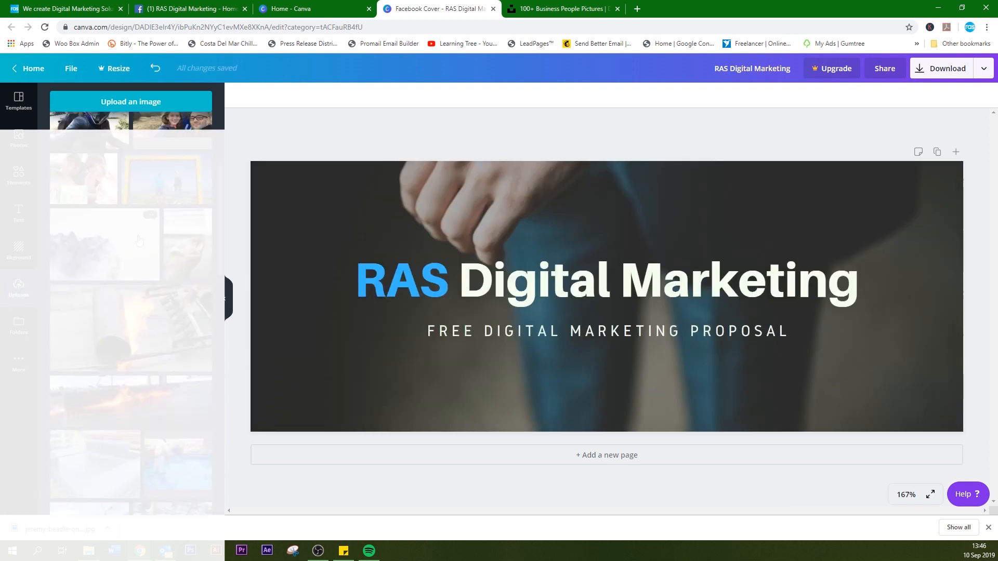
{"action": "left_click", "coordinate": [230, 300]}
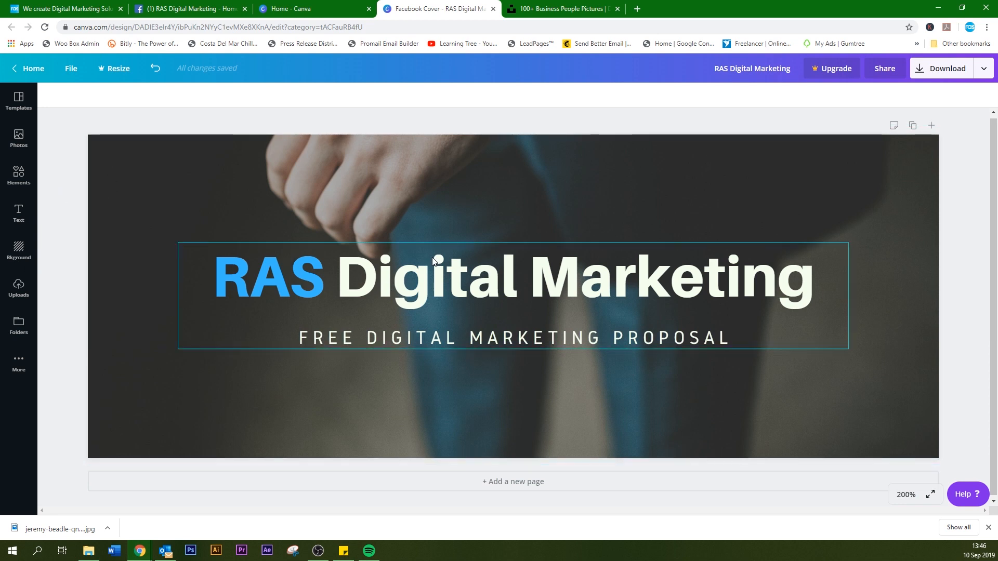
Browse the Elements library, examining the available grids, charts, frames, stickers, shapes, gradients, lines, illustrations and icons.
{"action": "left_click", "coordinate": [19, 177]}
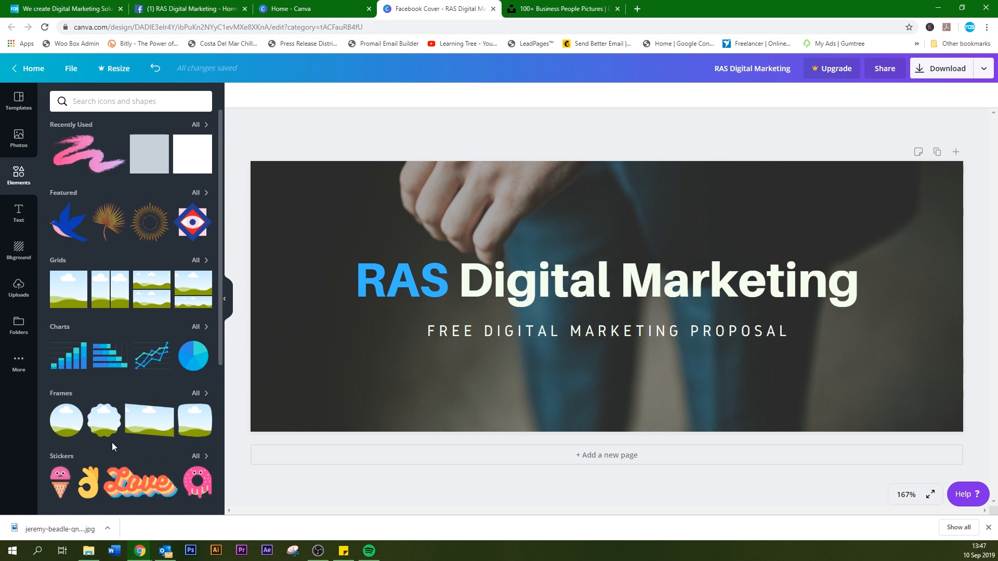
{"action": "scroll", "coordinate": [111, 442], "scroll_direction": "down", "scroll_amount": 1}
{"action": "scroll", "coordinate": [170, 436], "scroll_direction": "down", "scroll_amount": 1}
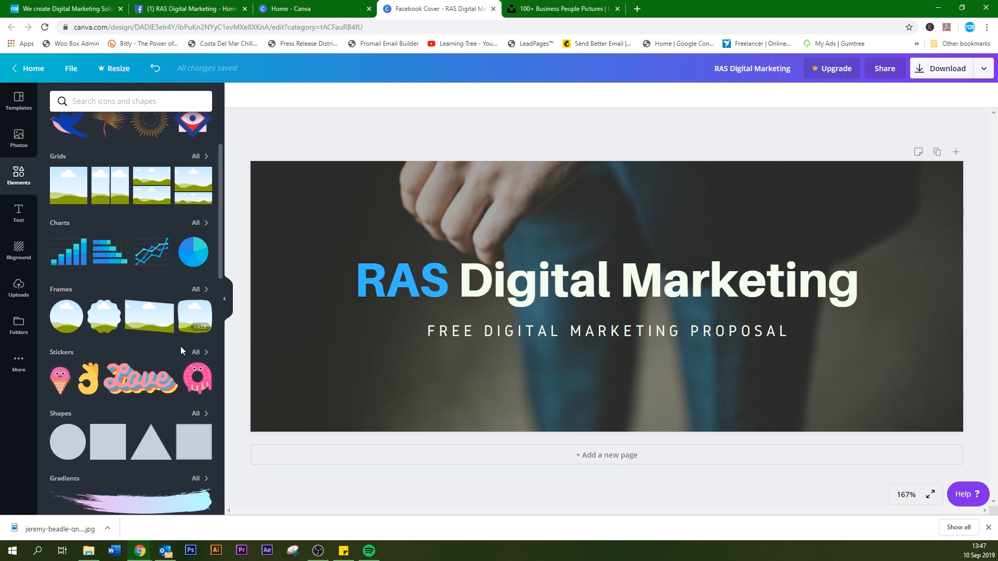
{"action": "scroll", "coordinate": [163, 325], "scroll_direction": "down", "scroll_amount": 3}
{"action": "scroll", "coordinate": [164, 326], "scroll_direction": "down", "scroll_amount": 4}
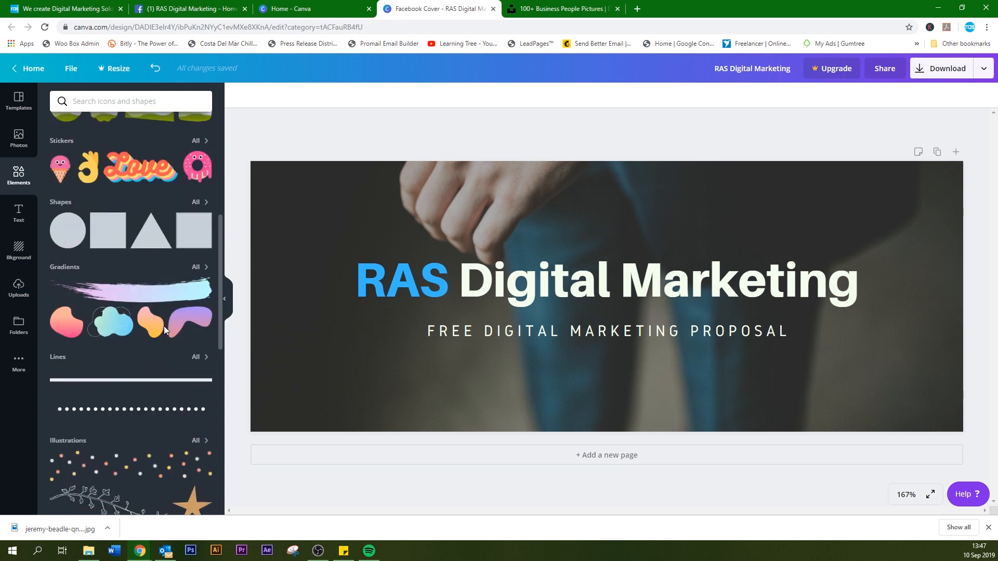
{"action": "scroll", "coordinate": [164, 331], "scroll_direction": "down", "scroll_amount": 5}
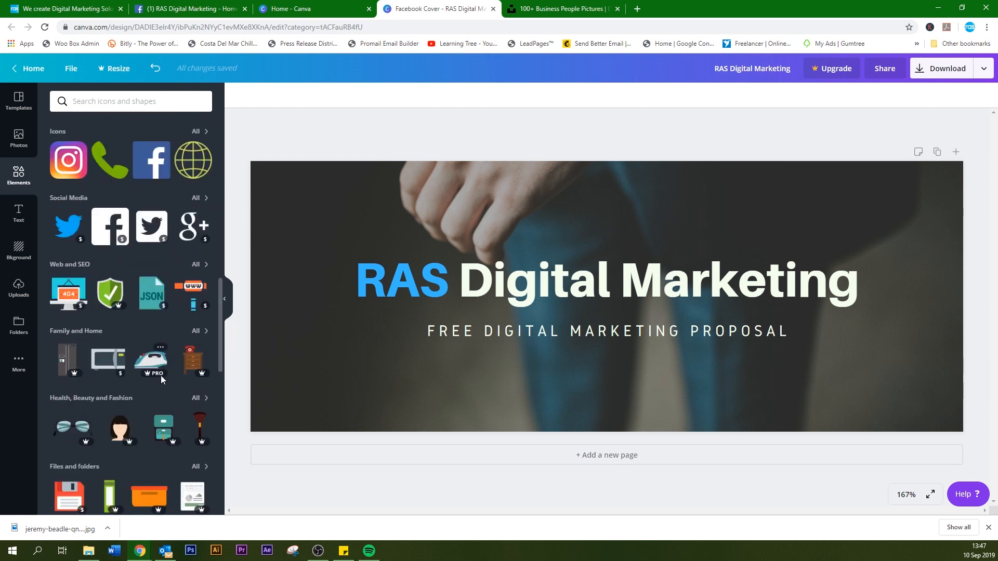
{"action": "scroll", "coordinate": [160, 371], "scroll_direction": "up", "scroll_amount": 6}
{"action": "scroll", "coordinate": [160, 371], "scroll_direction": "up", "scroll_amount": 8}
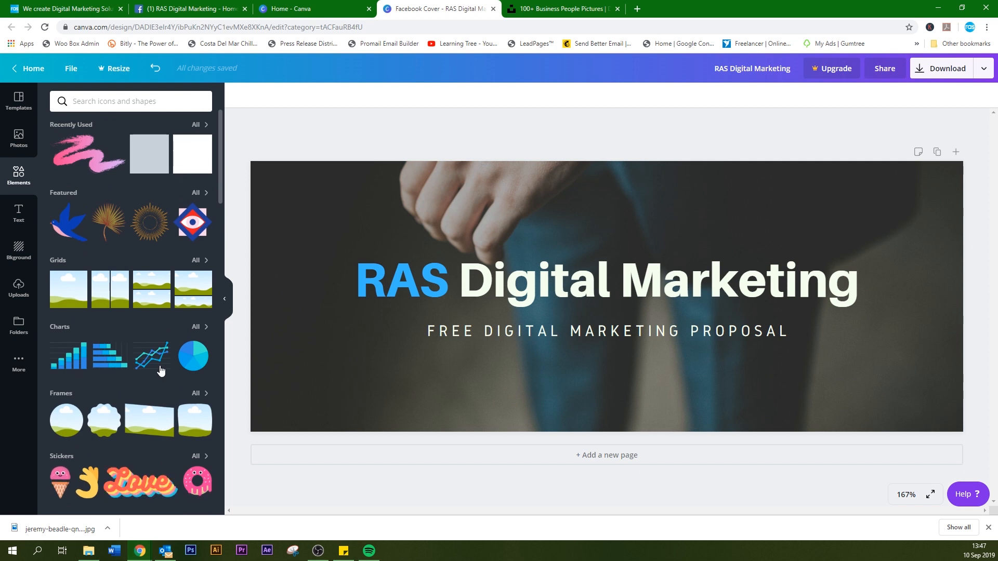
Add the pink brush stroke from the recently used elements over the cover's right half and bring the title text group in front of it.
{"action": "left_click", "coordinate": [85, 159]}
{"action": "left_click_drag", "start_coordinate": [567, 305], "coordinate": [696, 309]}
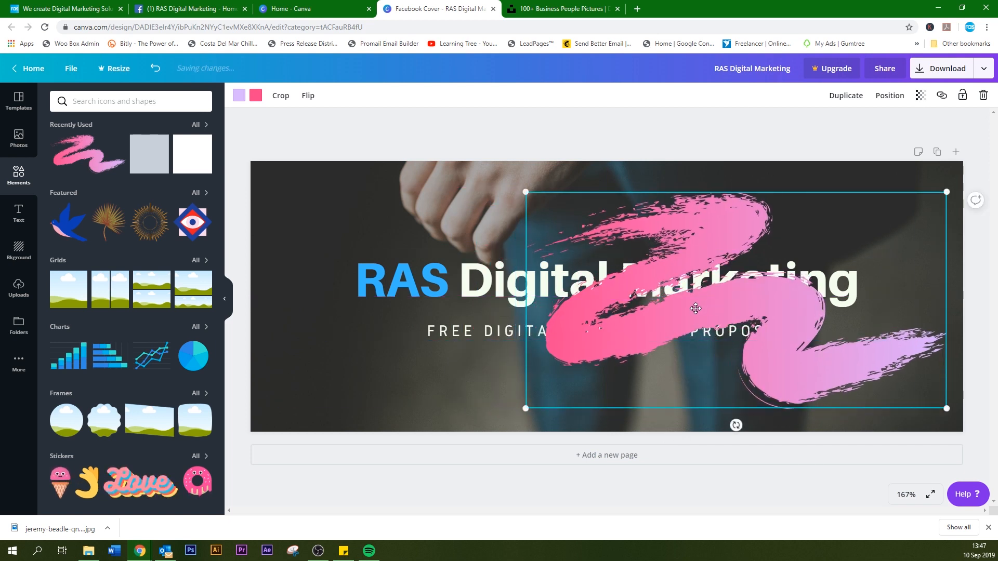
{"action": "left_click", "coordinate": [483, 285]}
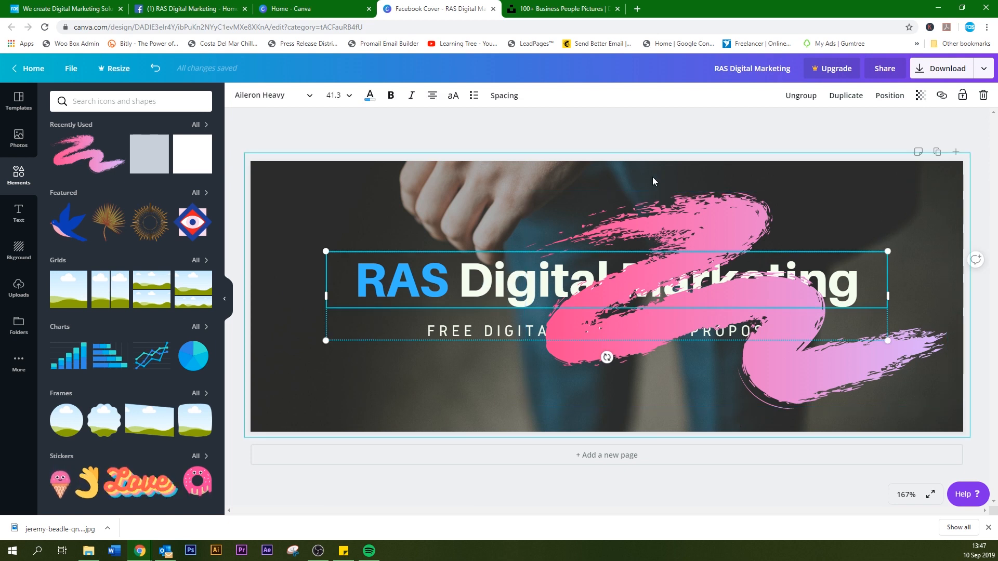
{"action": "left_click", "coordinate": [890, 95]}
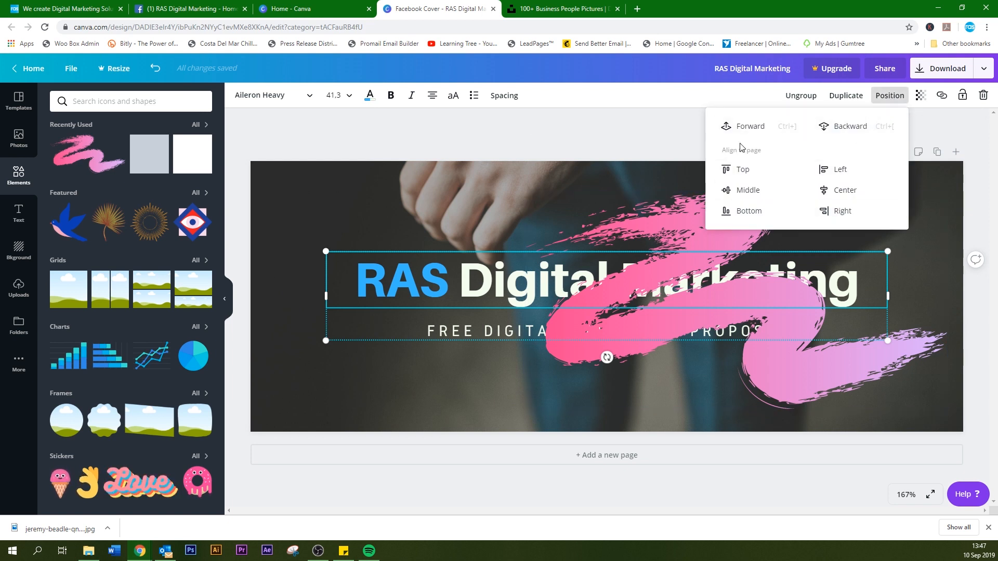
{"action": "left_click", "coordinate": [749, 127]}
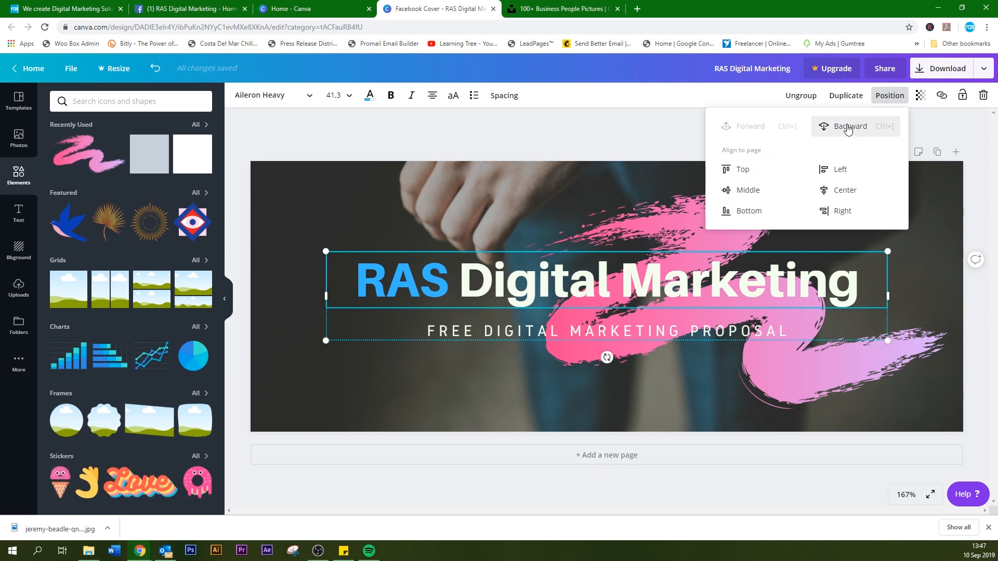
Move the brush stroke toward the cover's lower-right corner and recolour its pink end bright blue and its lilac end turquoise.
{"action": "left_click", "coordinate": [789, 385]}
{"action": "mouse_move", "coordinate": [789, 384]}
{"action": "left_mouse_down"}
{"action": "mouse_move", "coordinate": [876, 443]}
{"action": "mouse_move", "coordinate": [884, 422]}
{"action": "mouse_move", "coordinate": [894, 438]}
{"action": "left_mouse_up"}
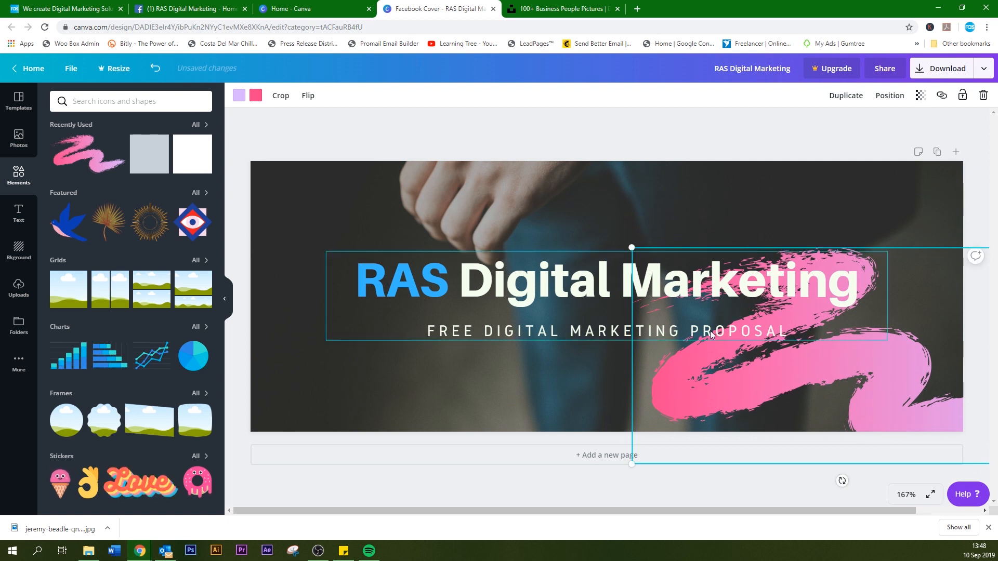
{"action": "left_click", "coordinate": [256, 95]}
{"action": "left_click", "coordinate": [201, 211]}
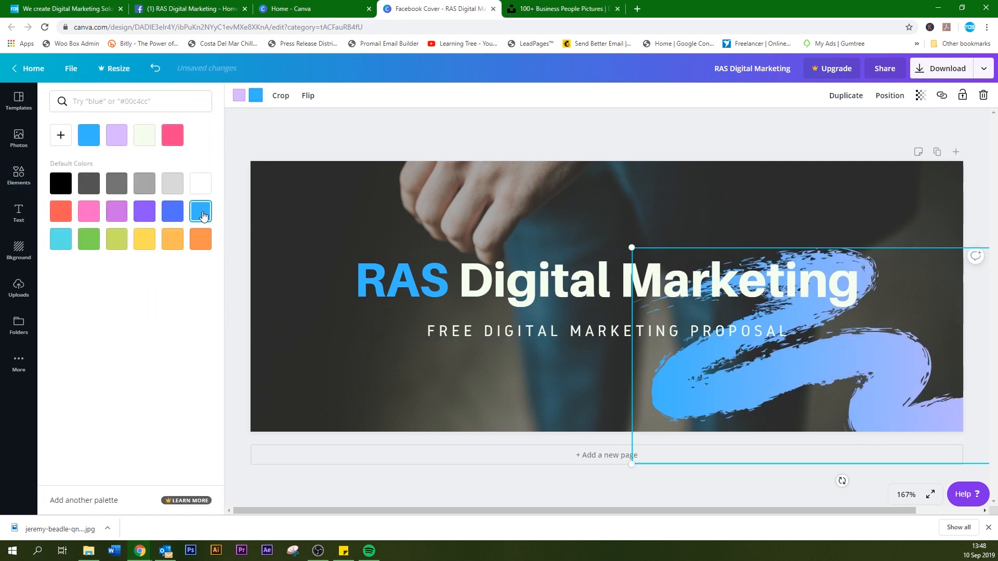
{"action": "left_click", "coordinate": [238, 96]}
{"action": "left_click", "coordinate": [52, 241]}
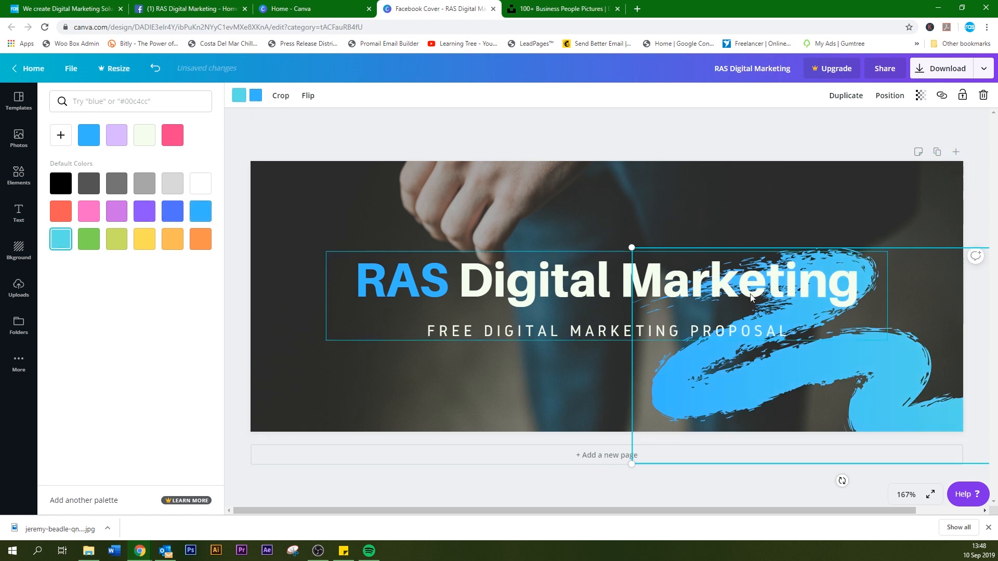
Enlarge the brush stroke and reposition it so it runs off the cover's lower-right corner behind the text.
{"action": "mouse_move", "coordinate": [632, 248]}
{"action": "left_mouse_down"}
{"action": "mouse_move", "coordinate": [519, 159]}
{"action": "mouse_move", "coordinate": [537, 174]}
{"action": "left_mouse_up"}
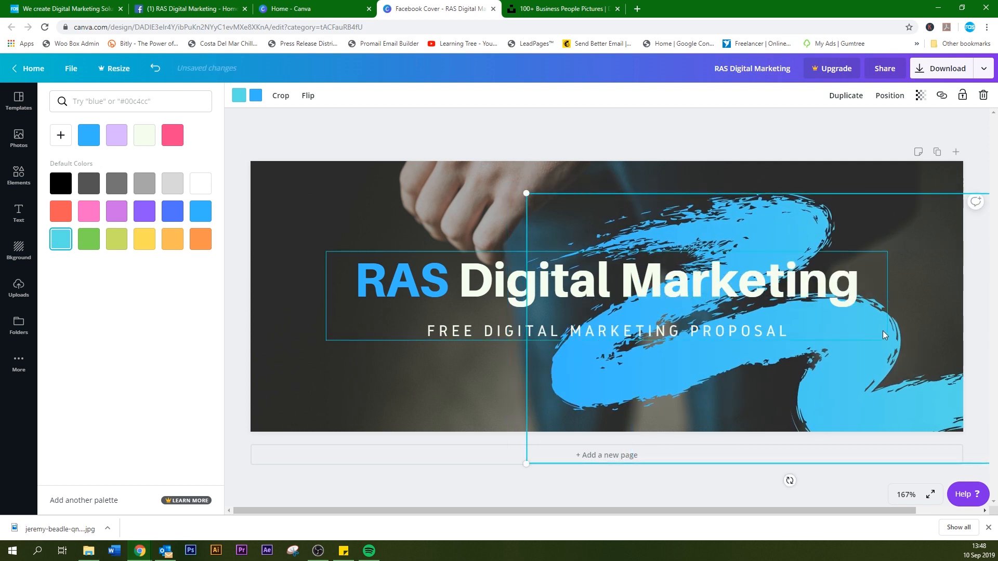
{"action": "left_click_drag", "start_coordinate": [809, 219], "coordinate": [890, 249]}
{"action": "left_click", "coordinate": [523, 145]}
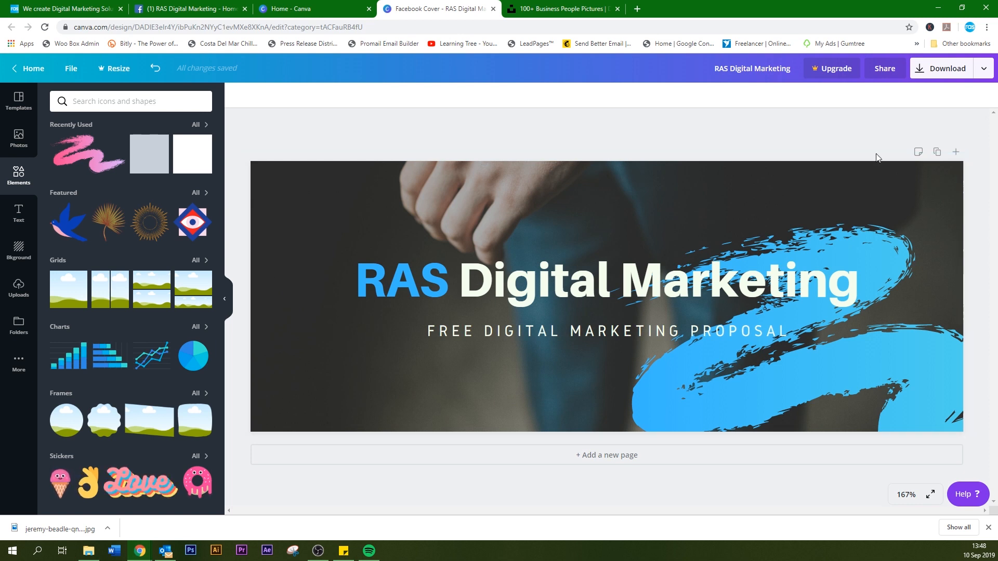
Download the finished Facebook cover as a JPG and open the downloaded image.
{"action": "left_click", "coordinate": [752, 69]}
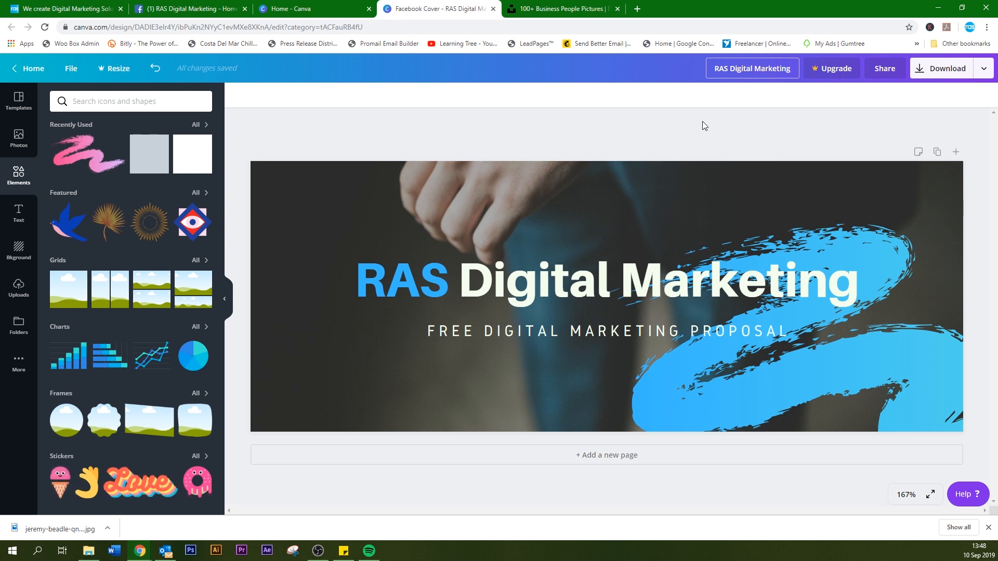
{"action": "left_click", "coordinate": [989, 529]}
{"action": "left_click", "coordinate": [933, 77]}
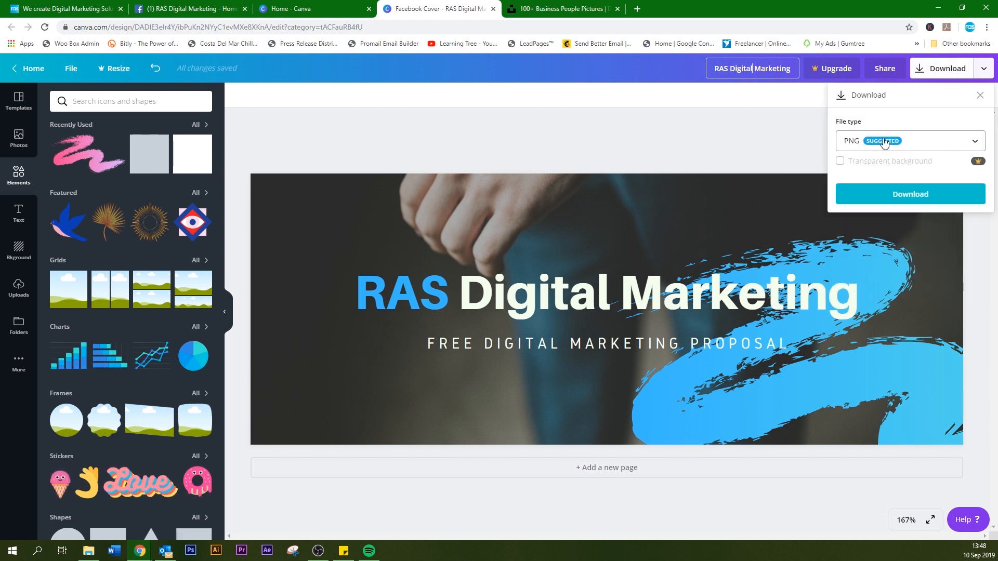
{"action": "left_click", "coordinate": [942, 142]}
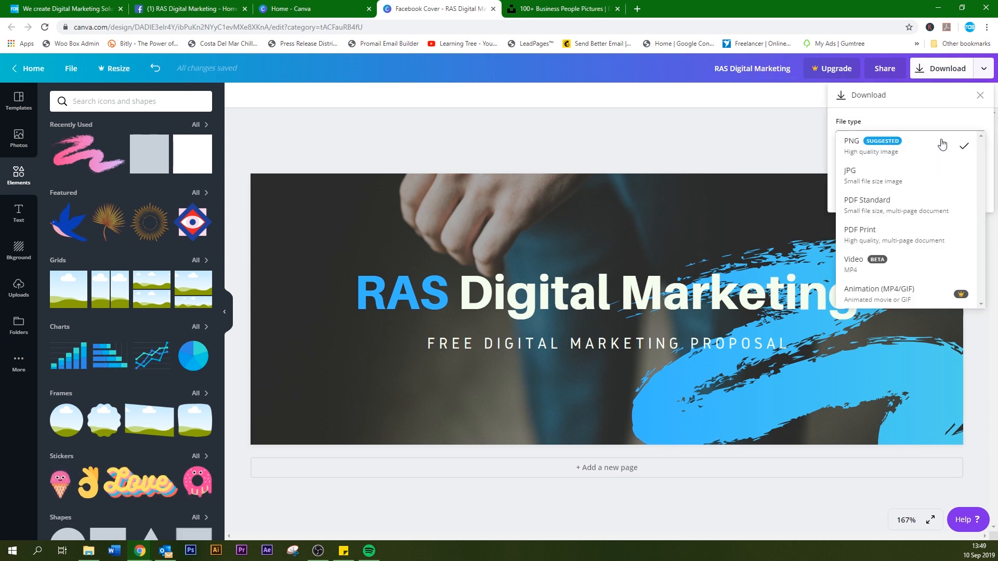
{"action": "left_click", "coordinate": [893, 183]}
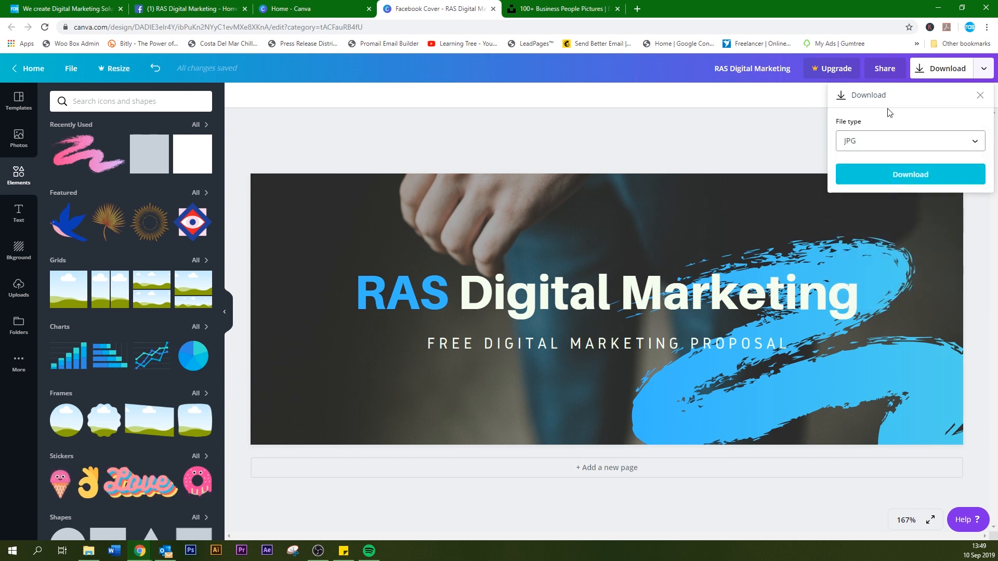
{"action": "left_click", "coordinate": [905, 175]}
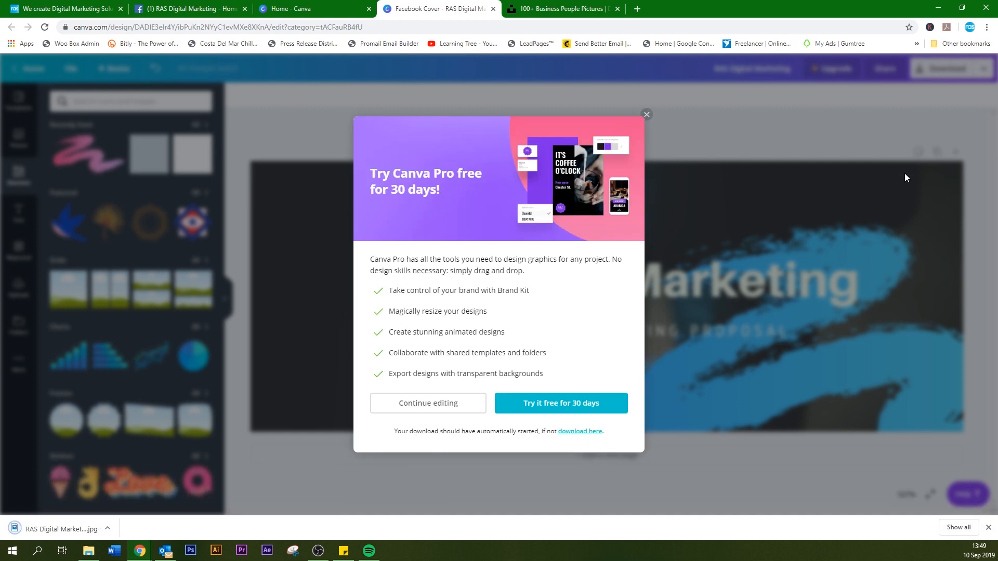
{"action": "left_click", "coordinate": [647, 115]}
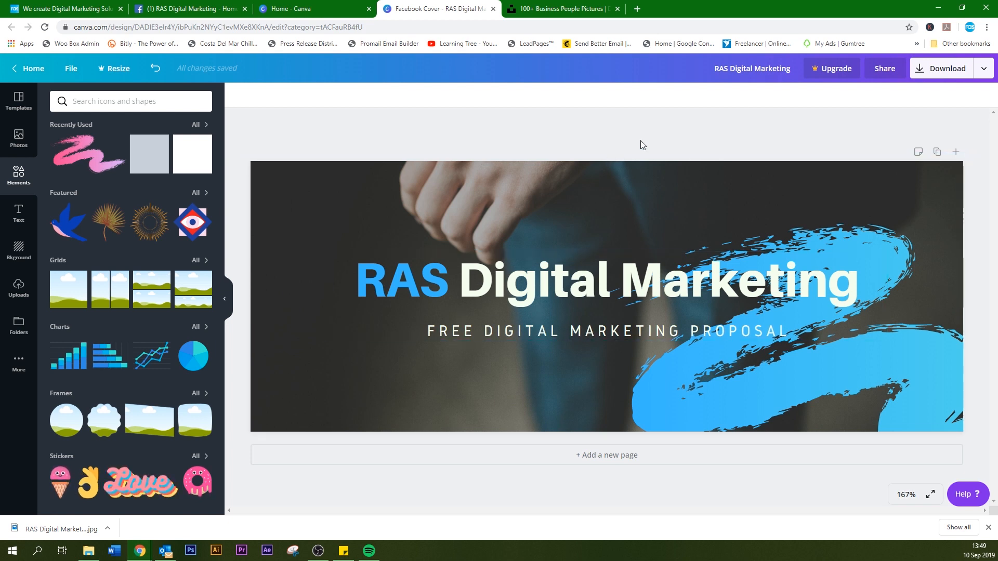
{"action": "left_click", "coordinate": [54, 535]}
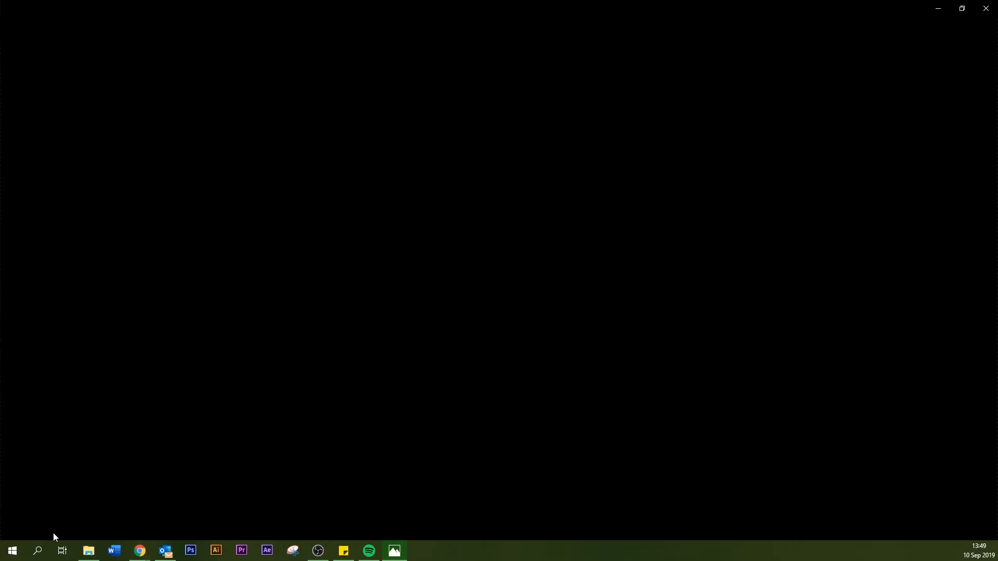